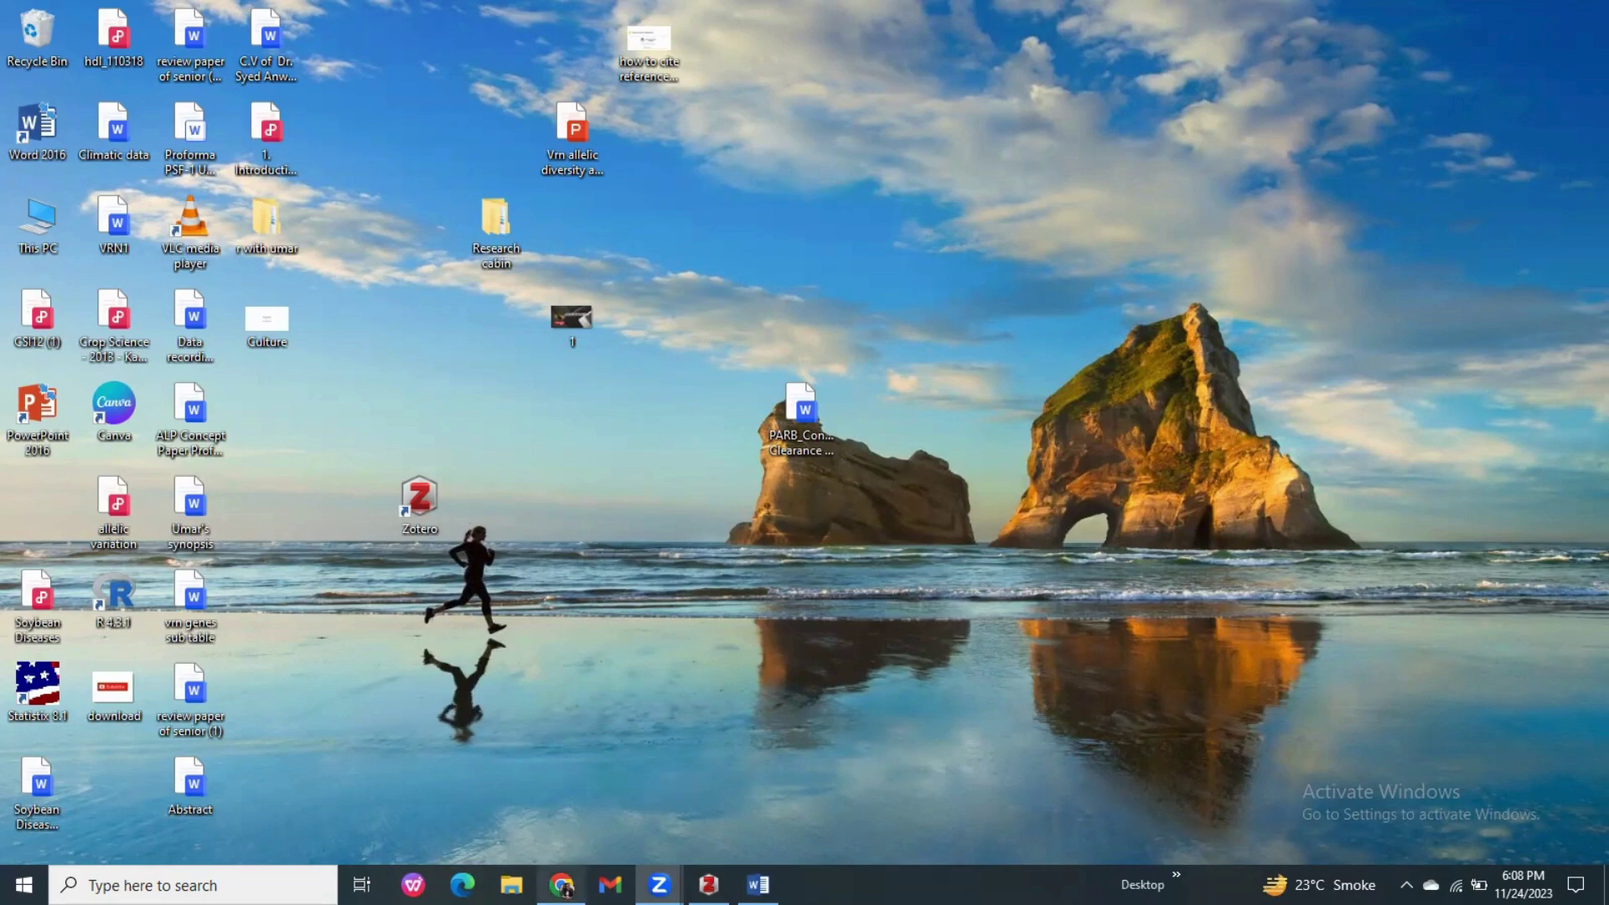
Open Chrome, search Google for "download zotero" and open the official Zotero downloads page
click(555, 885)
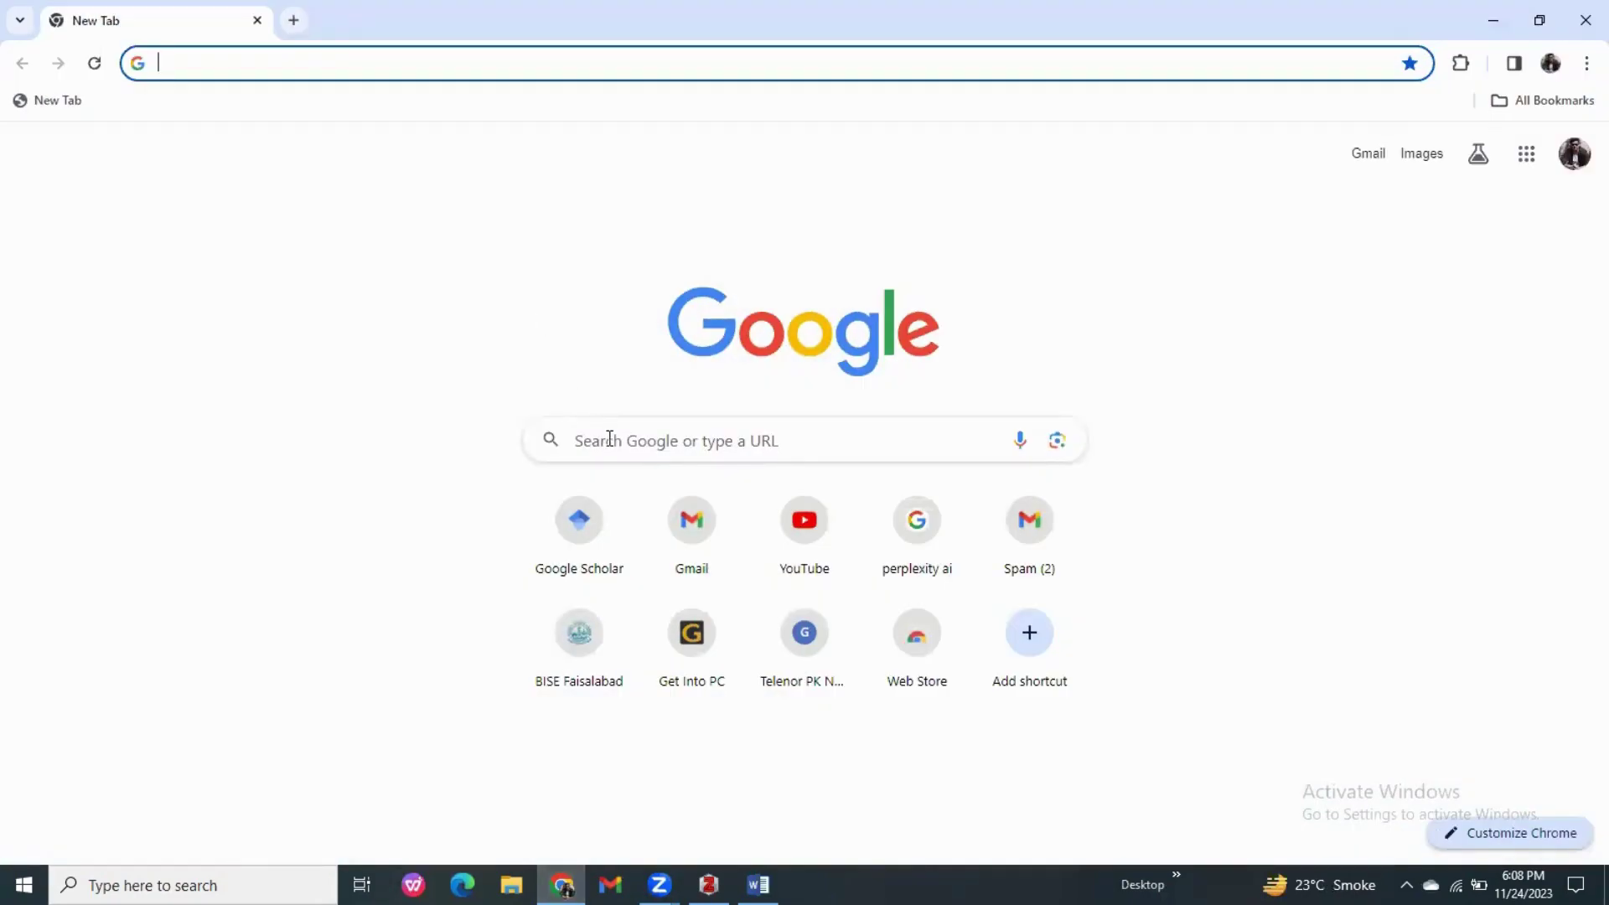
click(610, 438)
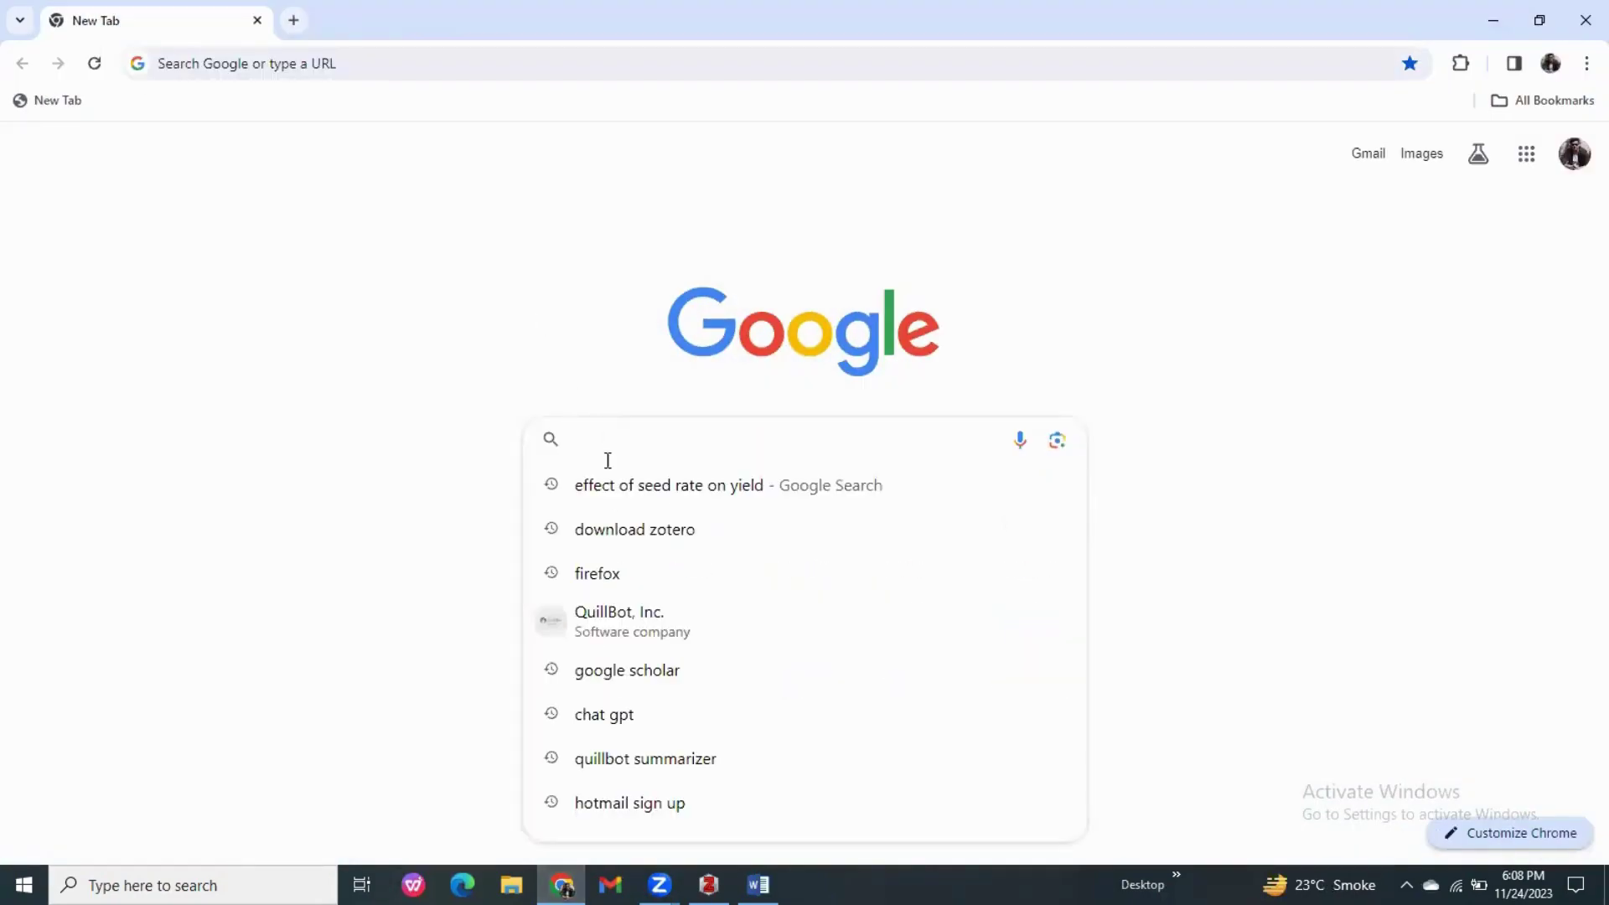
click(617, 515)
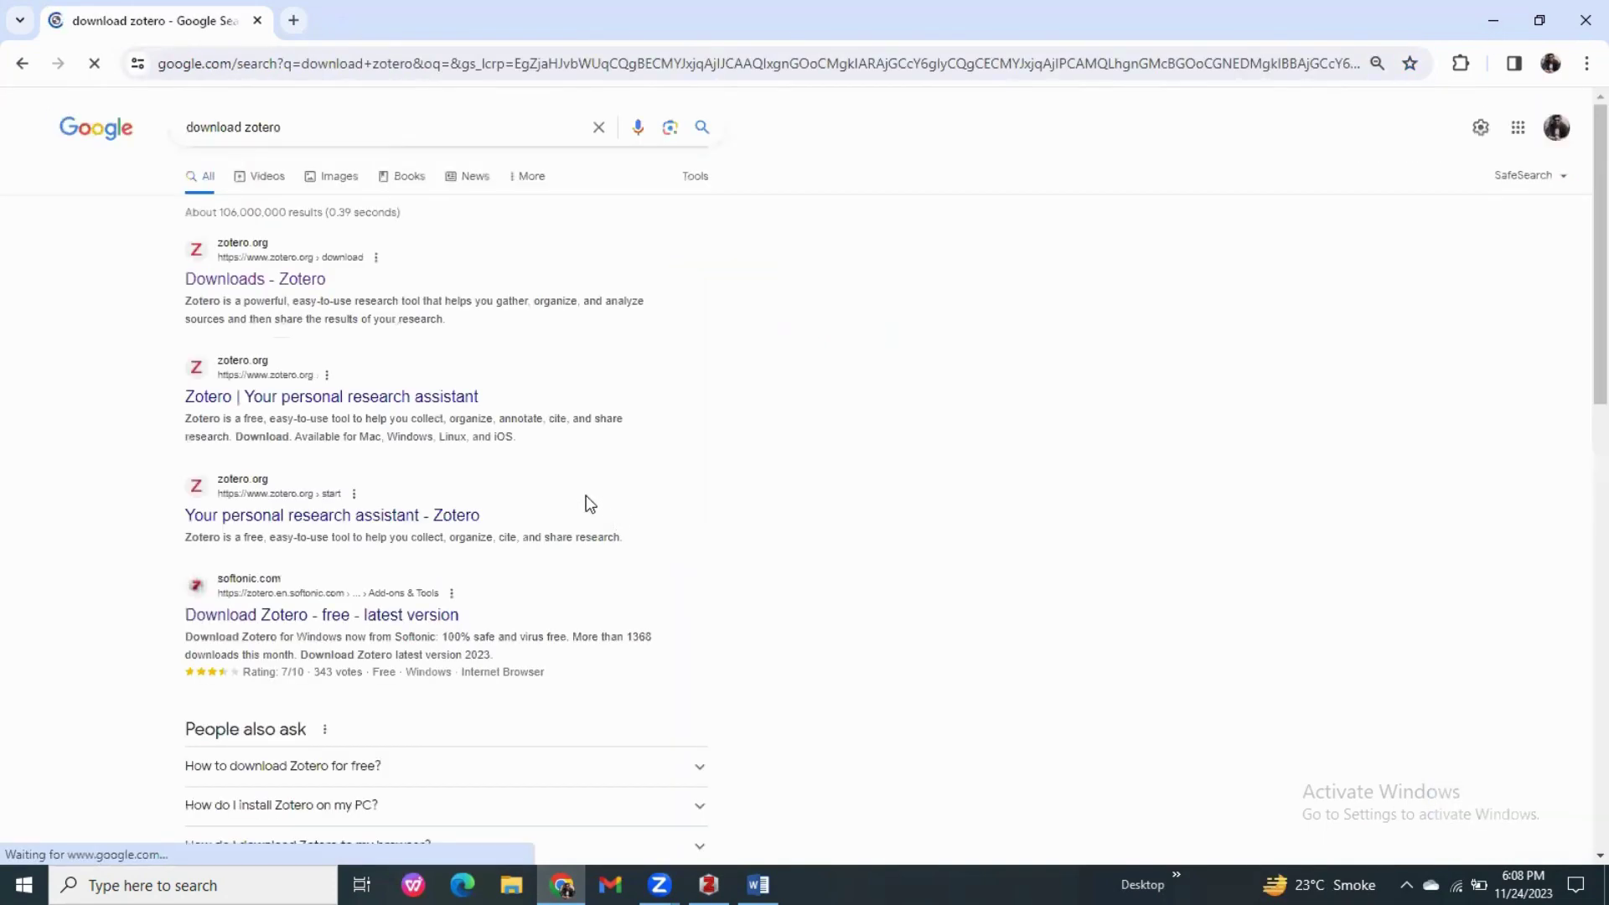
click(228, 282)
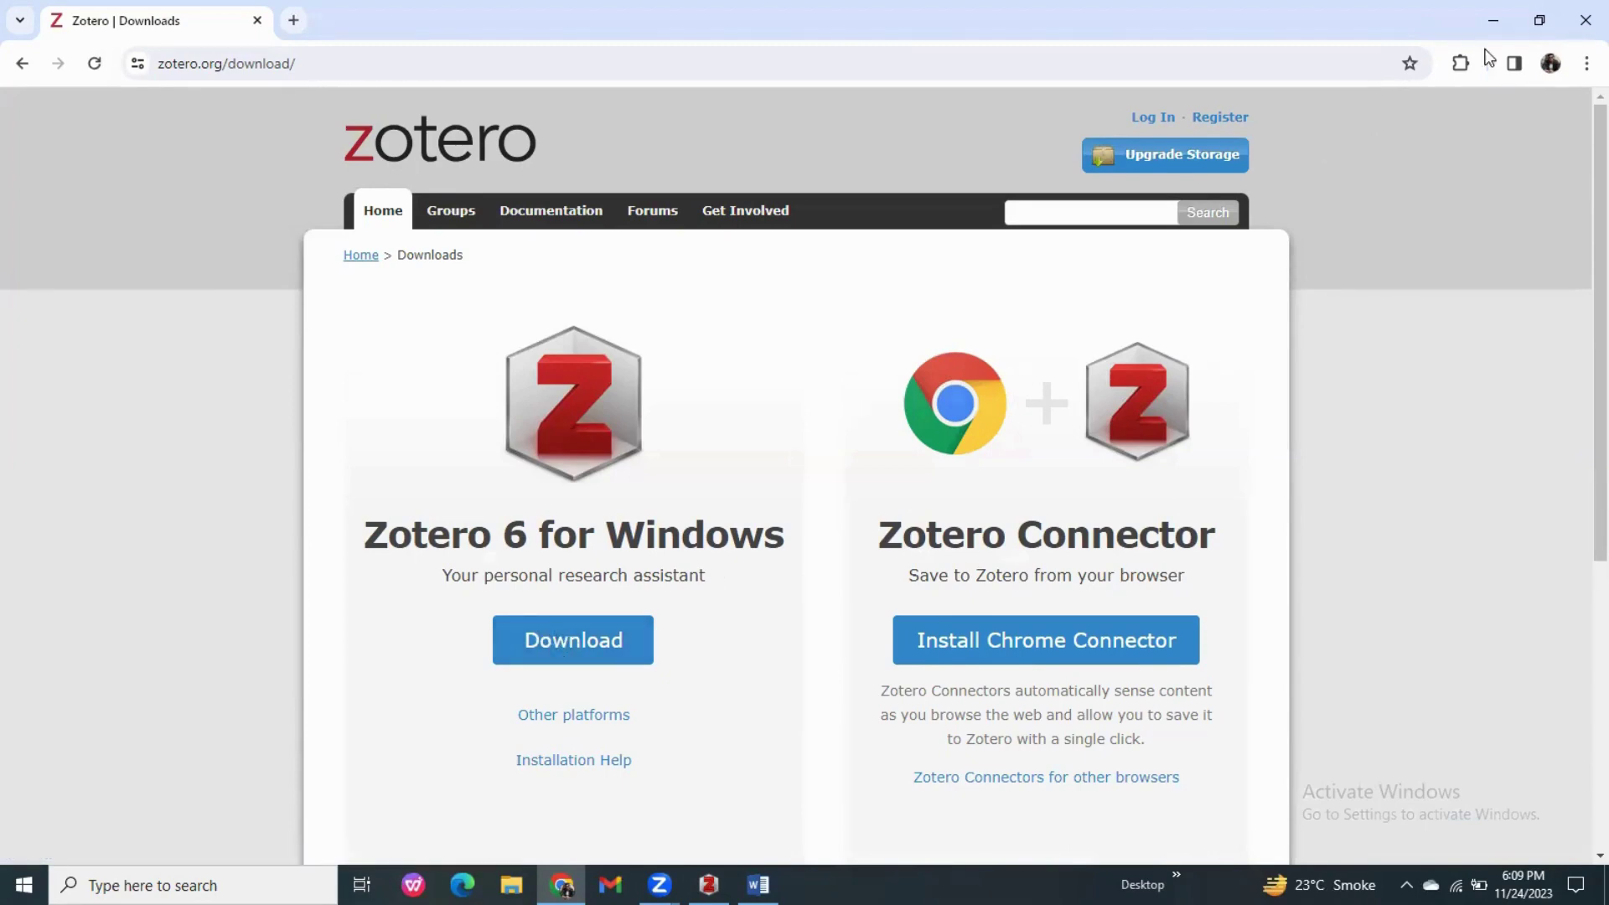
Switch to the Zotero desktop app and create a new collection named "allels" in My Library
click(1505, 21)
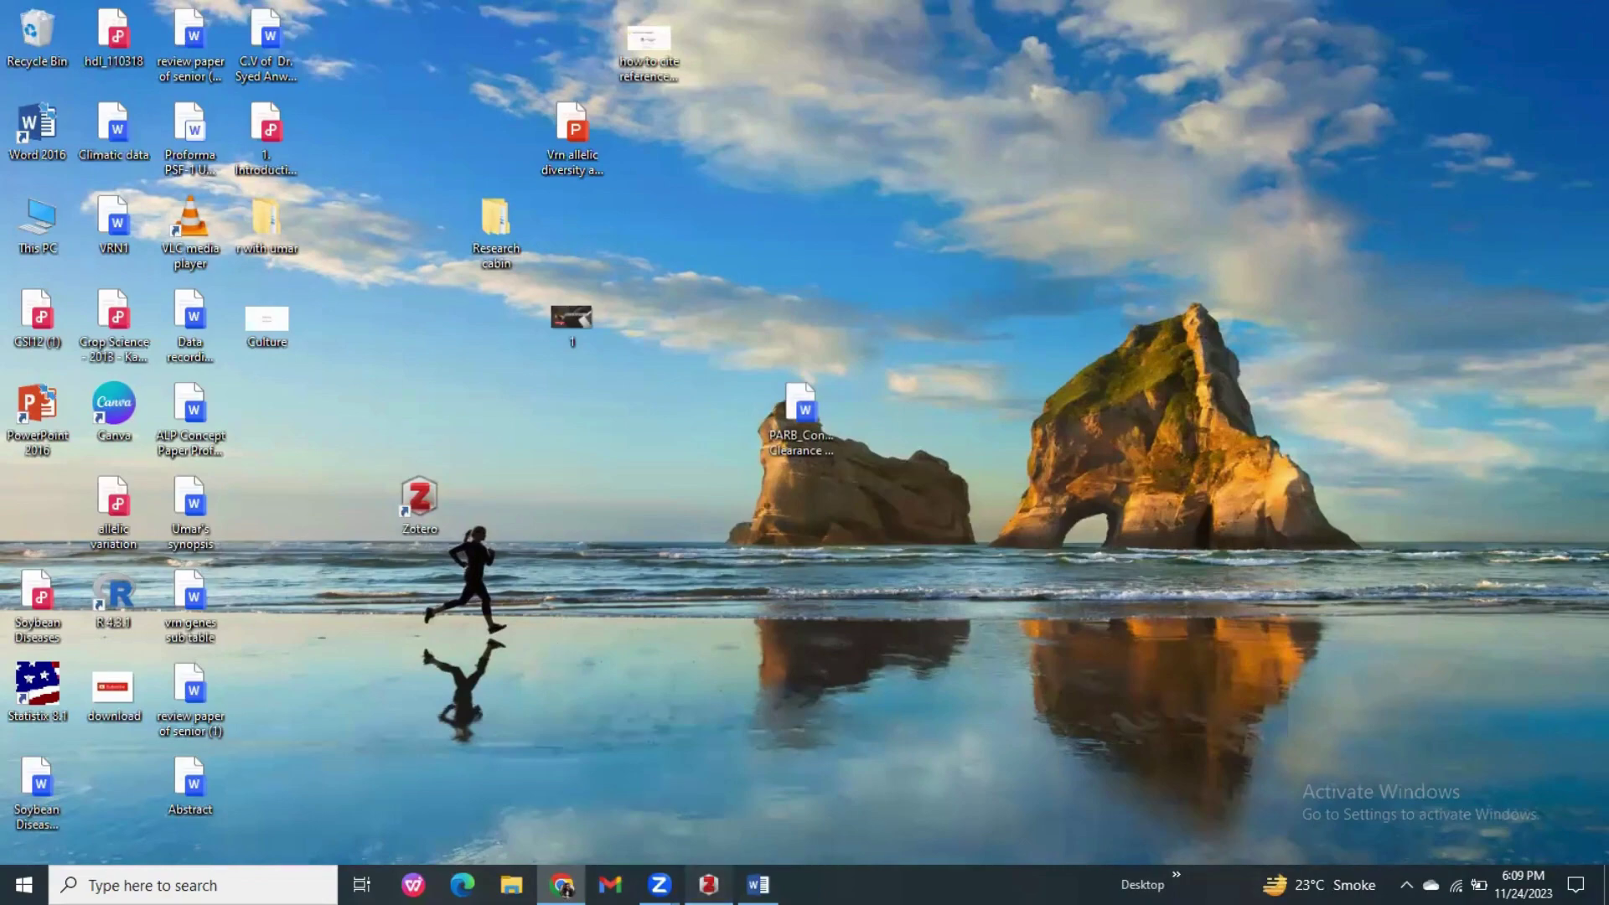
click(709, 885)
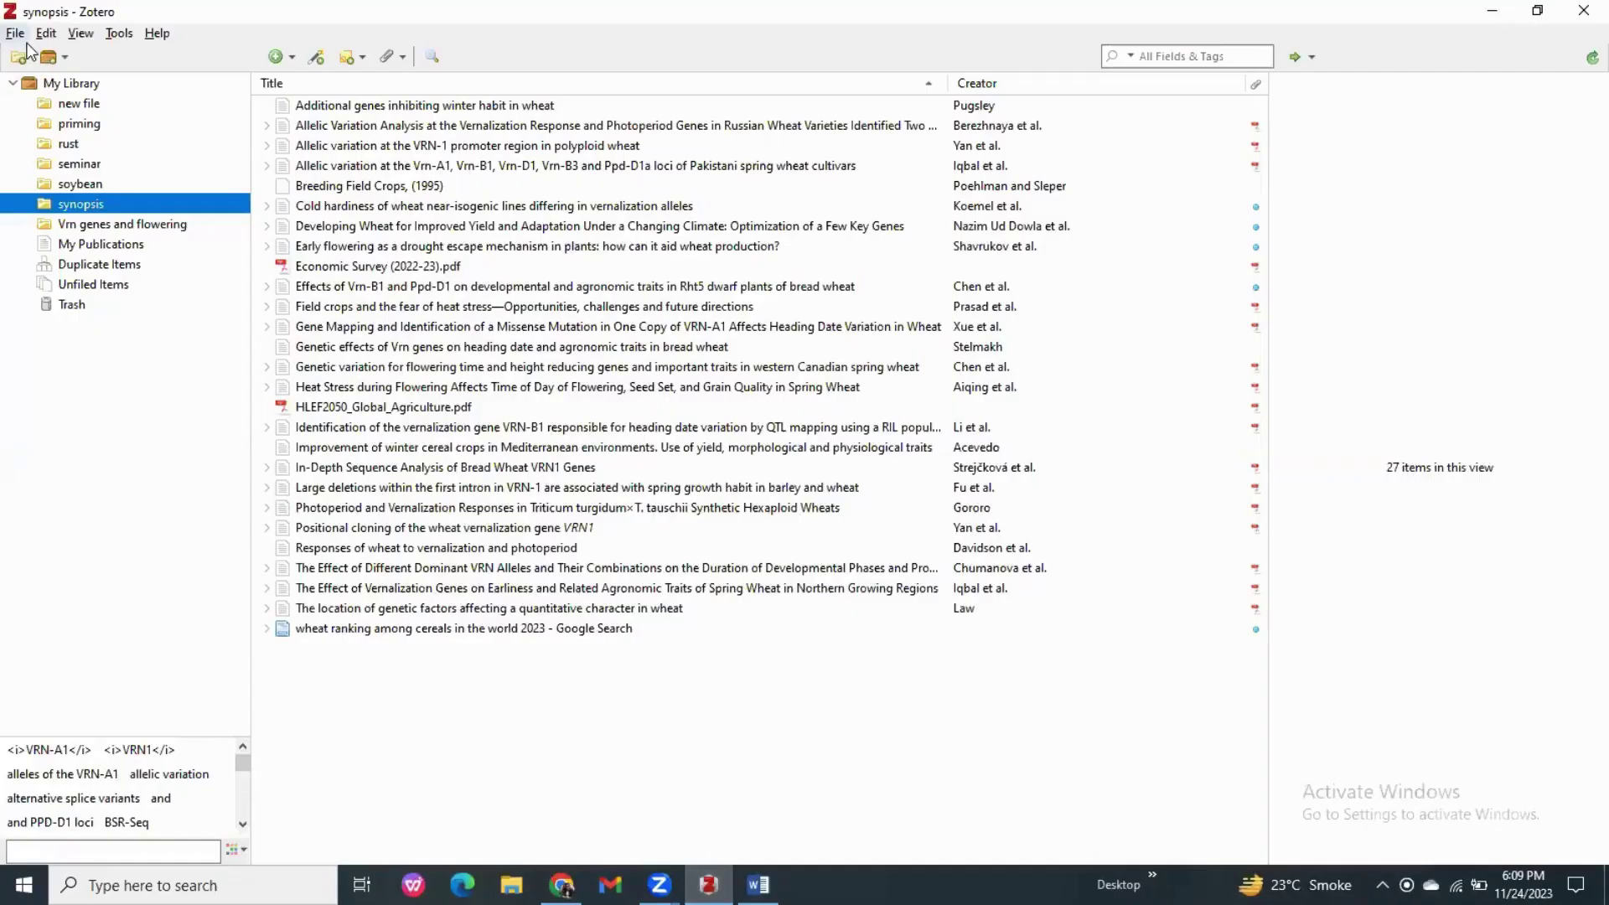
click(19, 58)
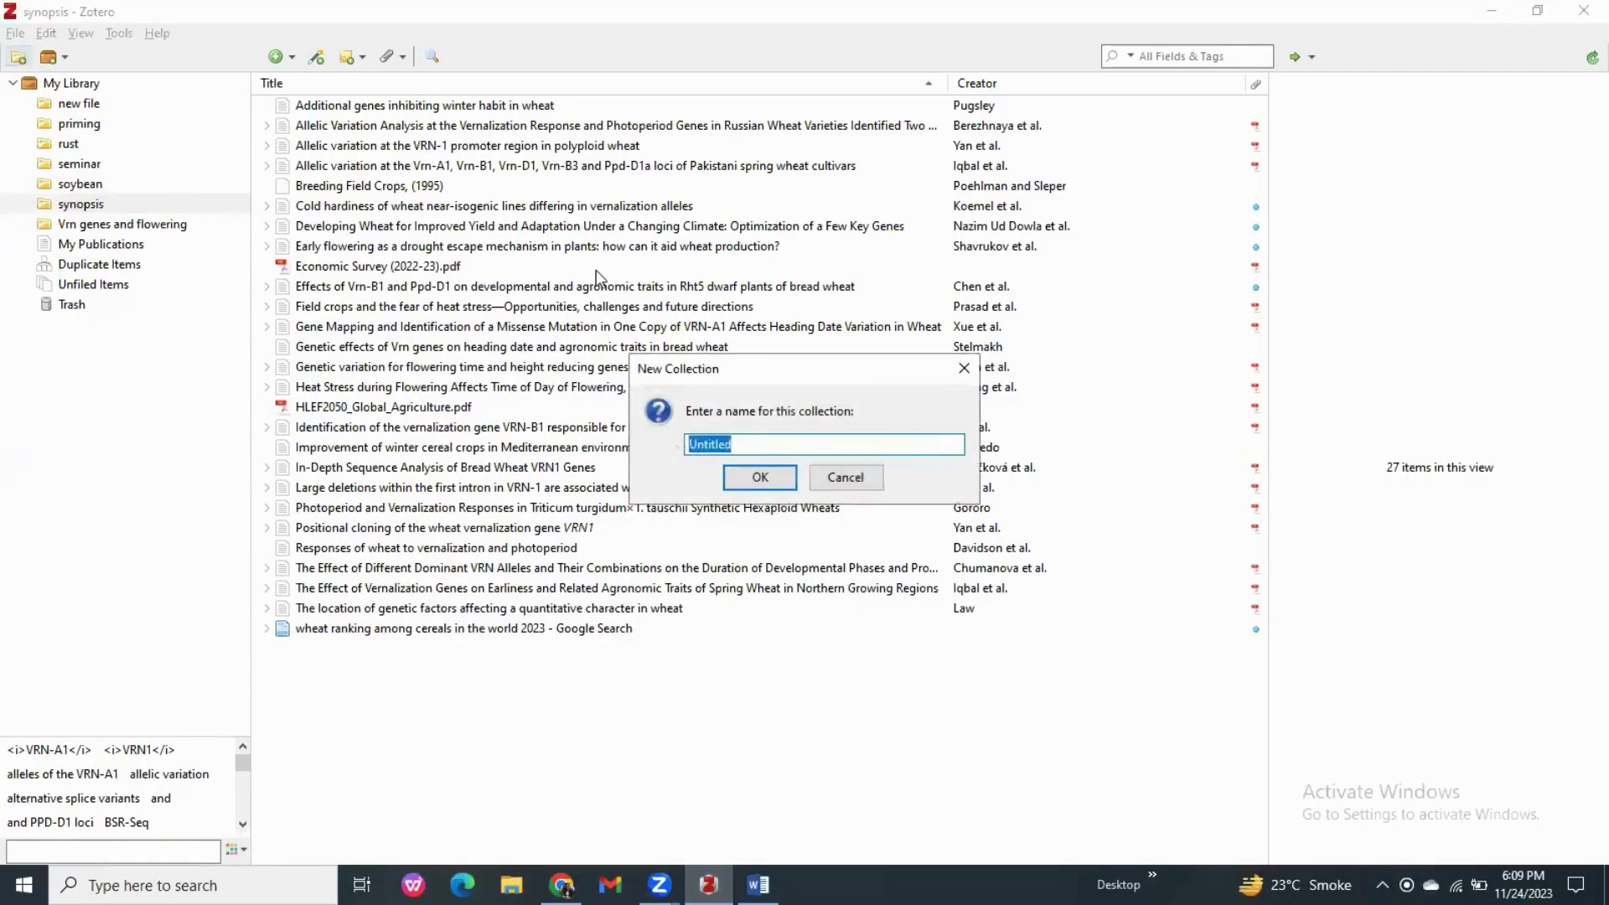
click(758, 442)
key(BackSpace)
key(BackSpace)
key(BackSpace)
key(BackSpace)
key(BackSpace)
key(BackSpace)
key(BackSpace)
key(BackSpace)
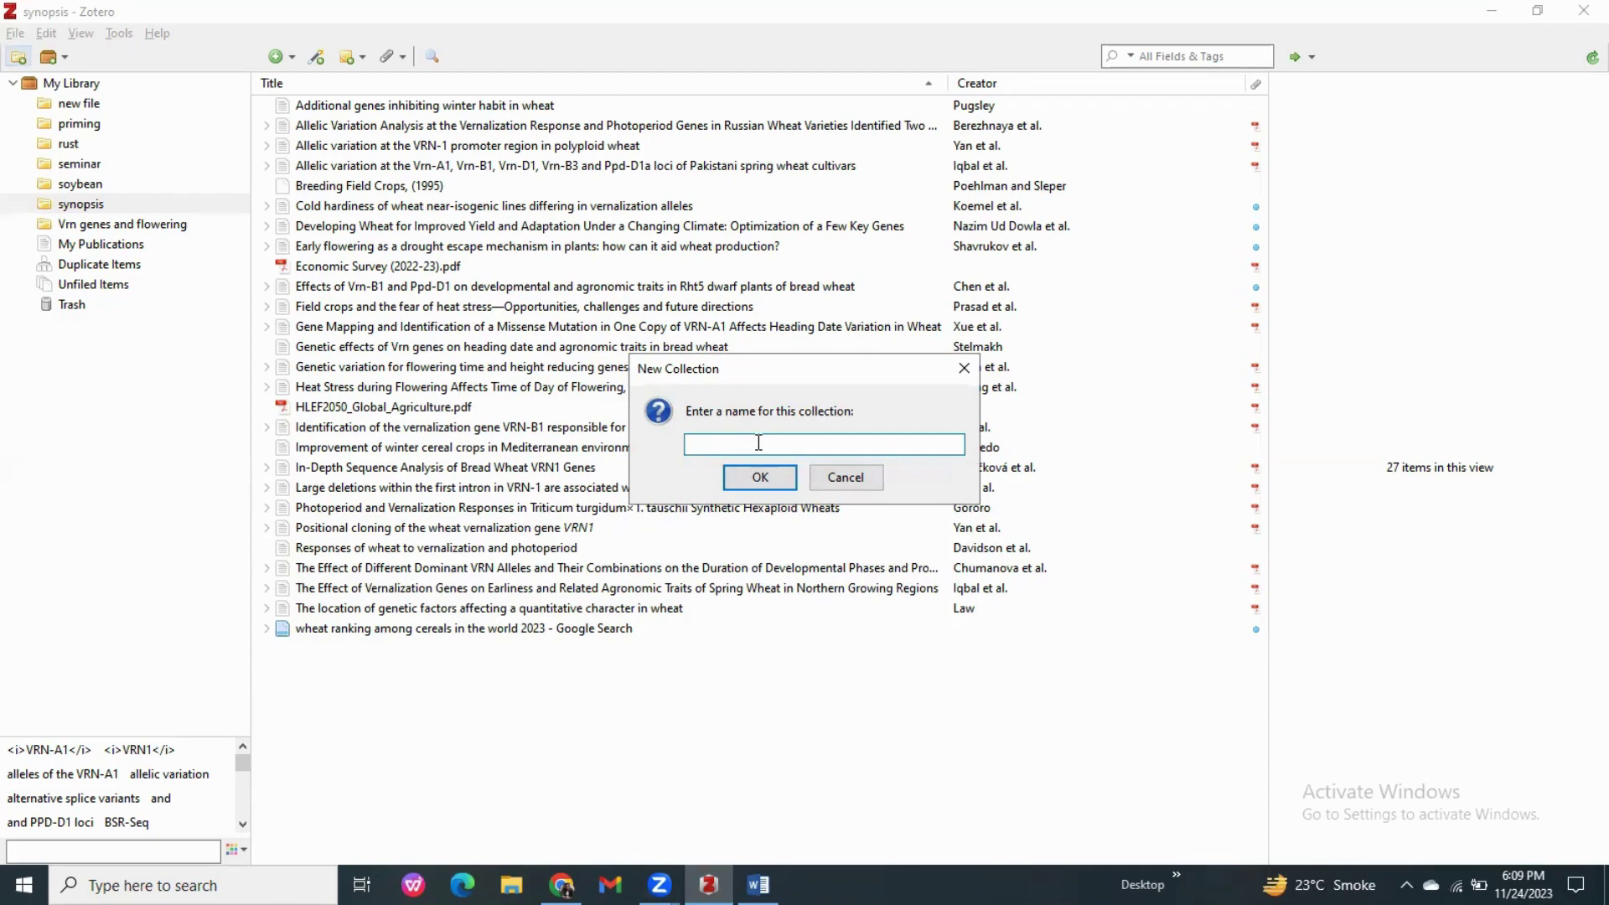
text(allels)
click(745, 475)
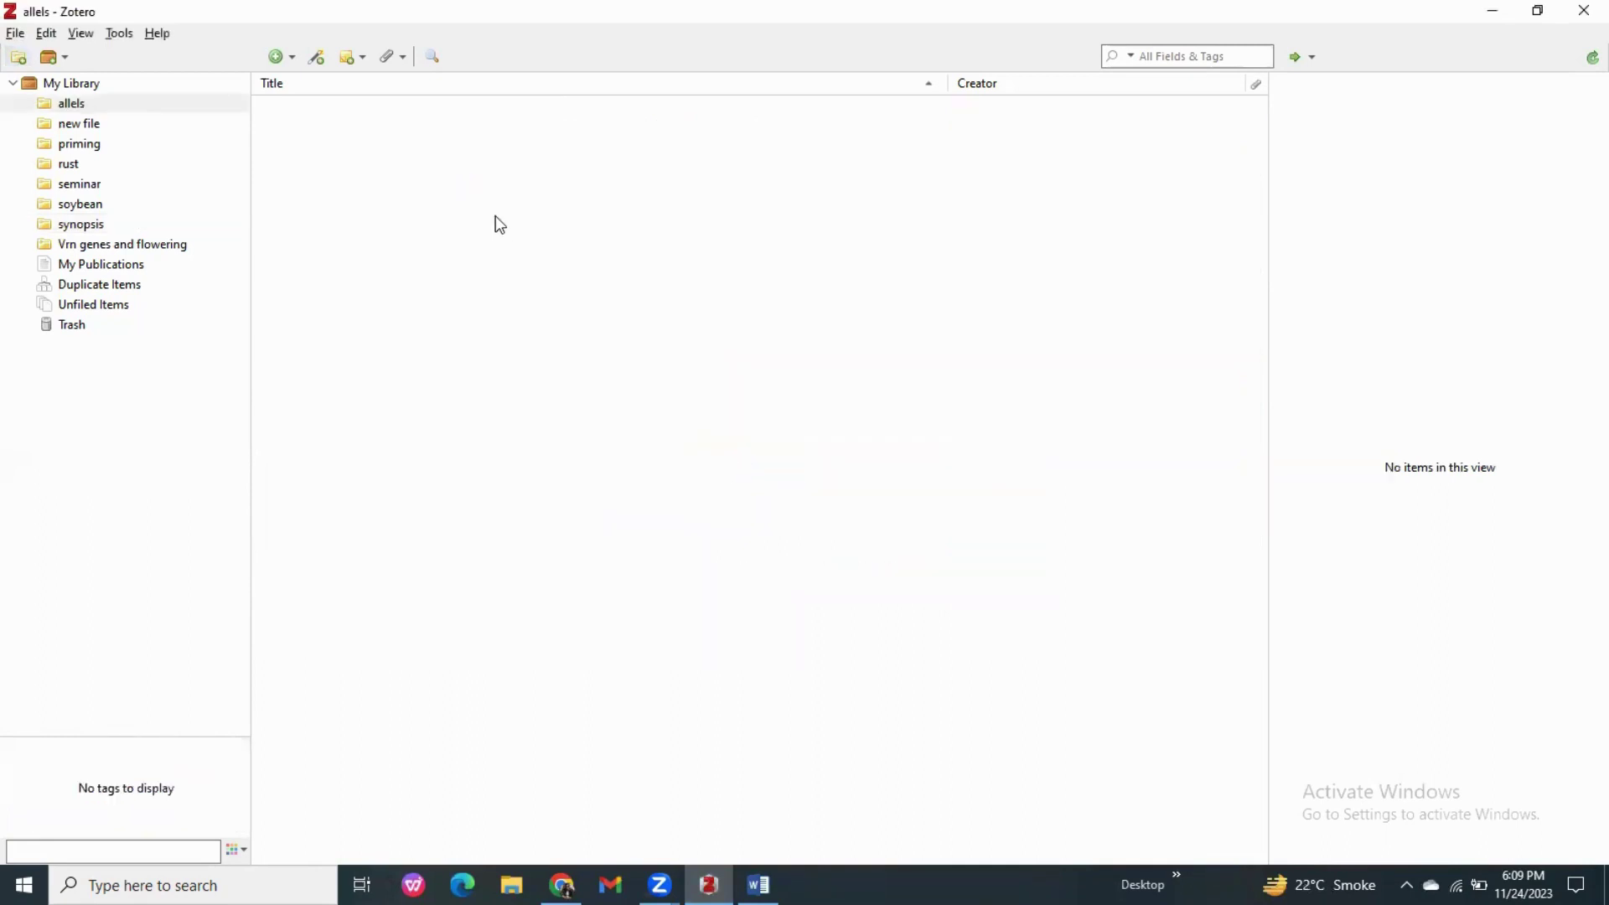
Add a blank Book Section item to the allels collection
click(276, 57)
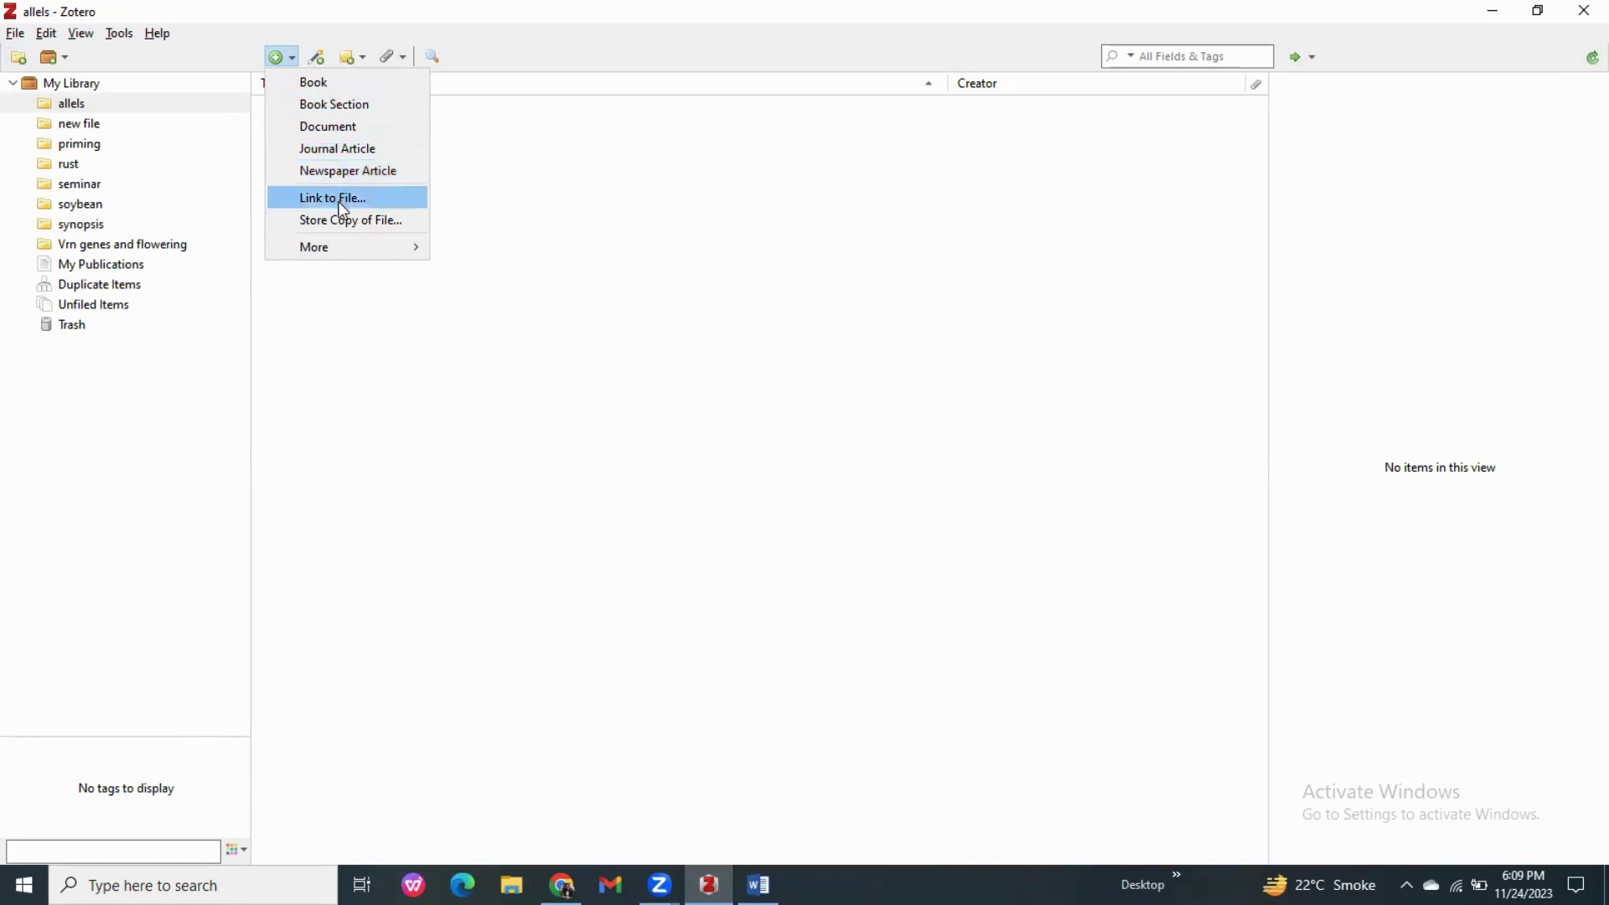
click(324, 110)
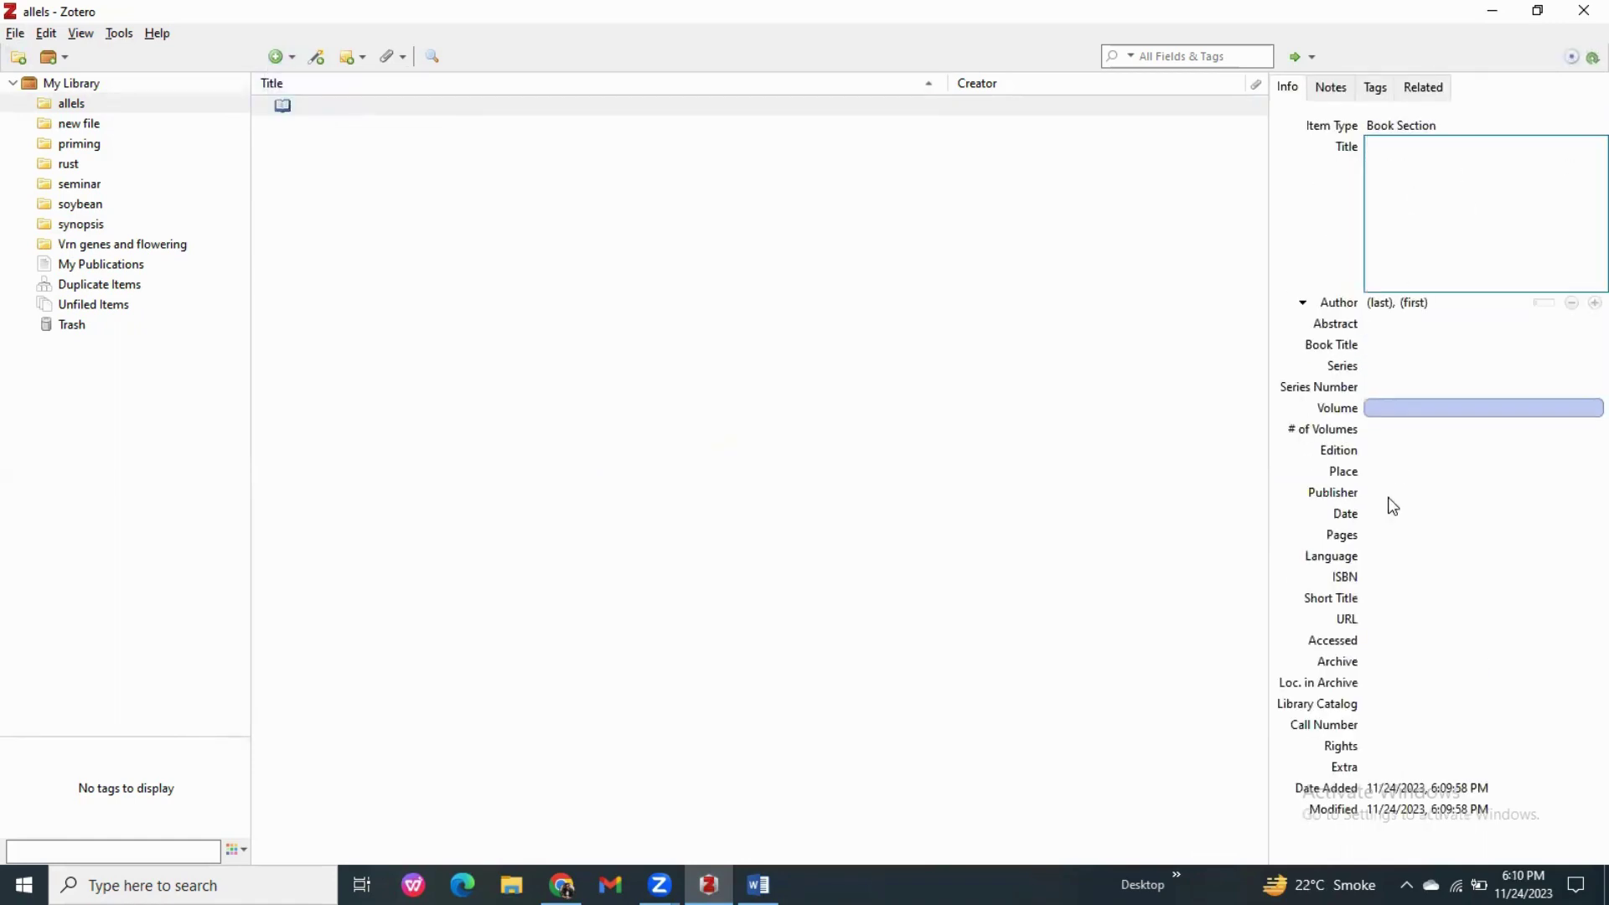
Examine the options for adding items by identifier, adding attachments and running an advanced search, leaving them unused
click(319, 56)
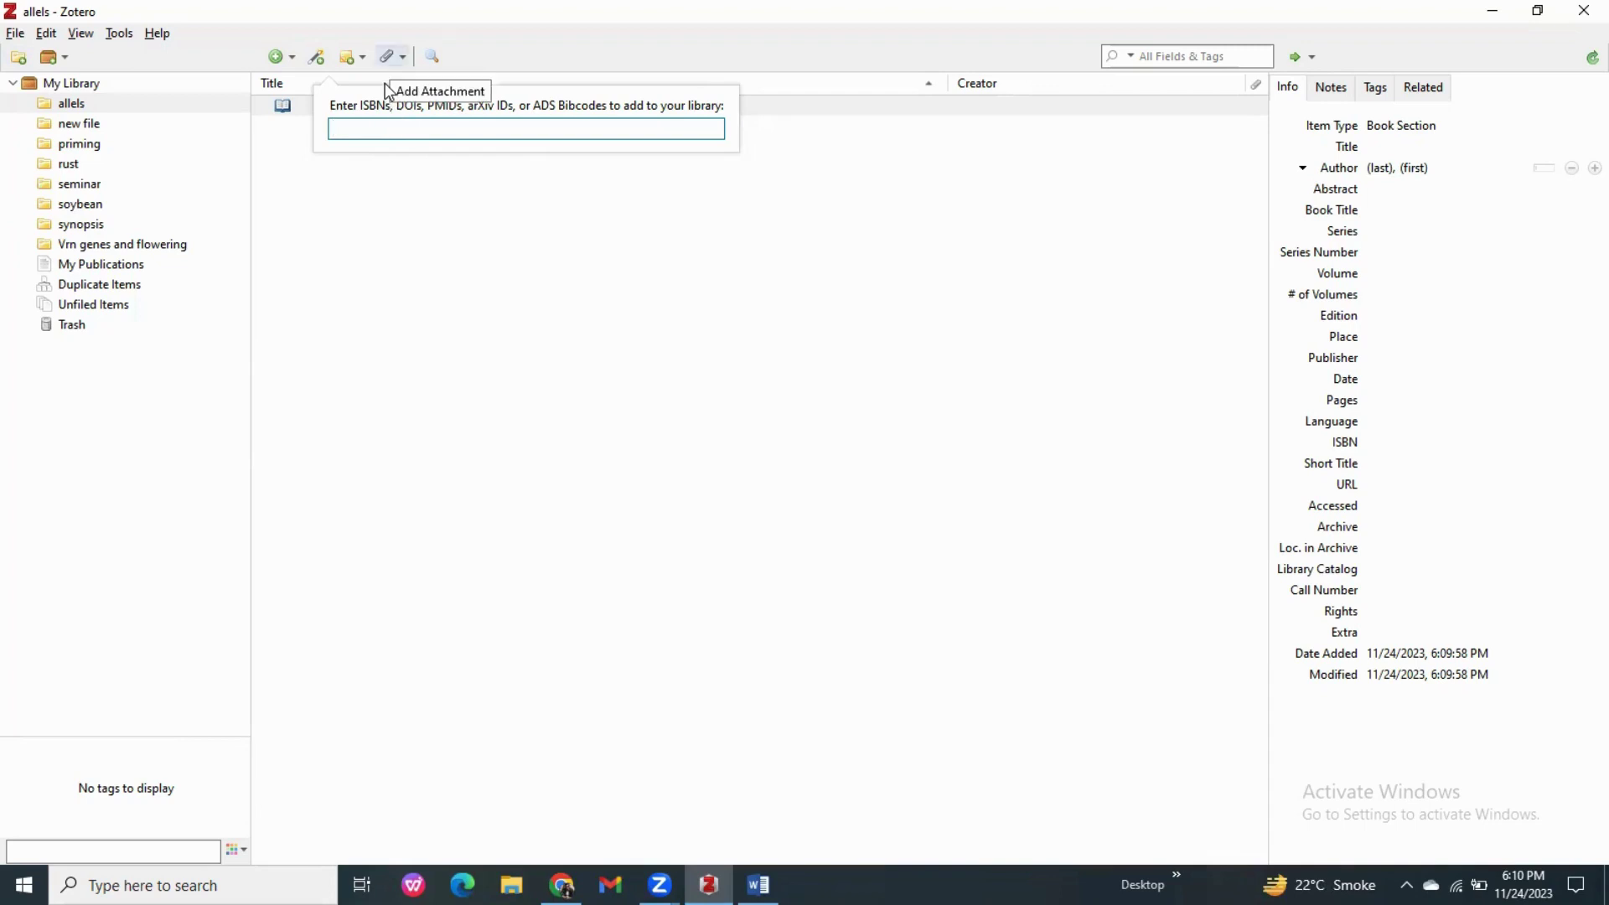
click(393, 56)
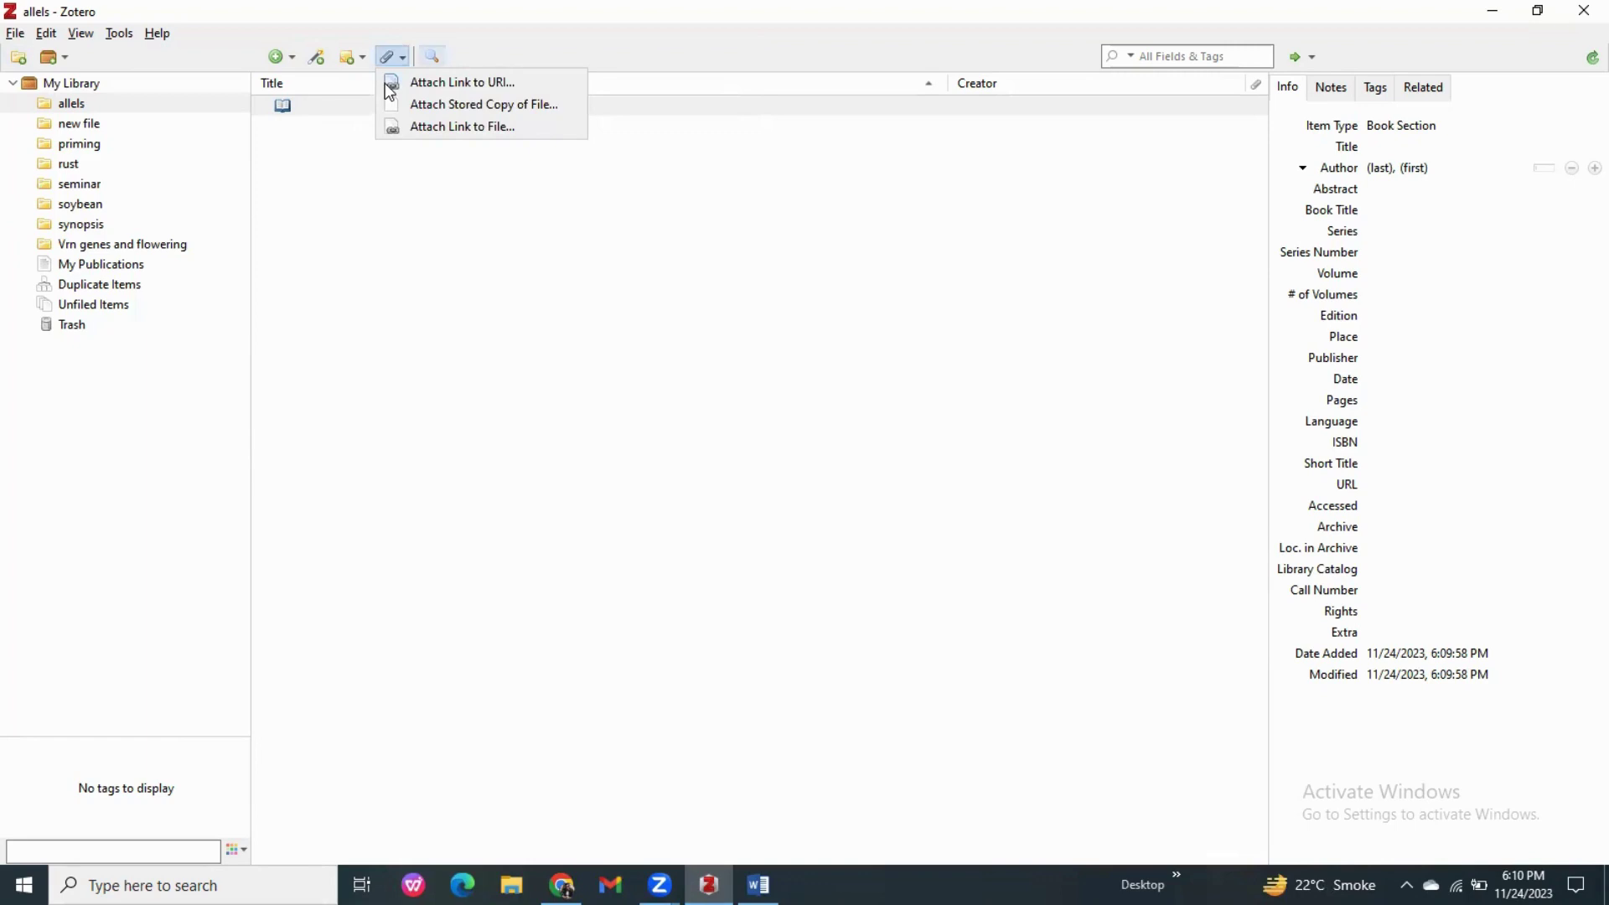
click(433, 56)
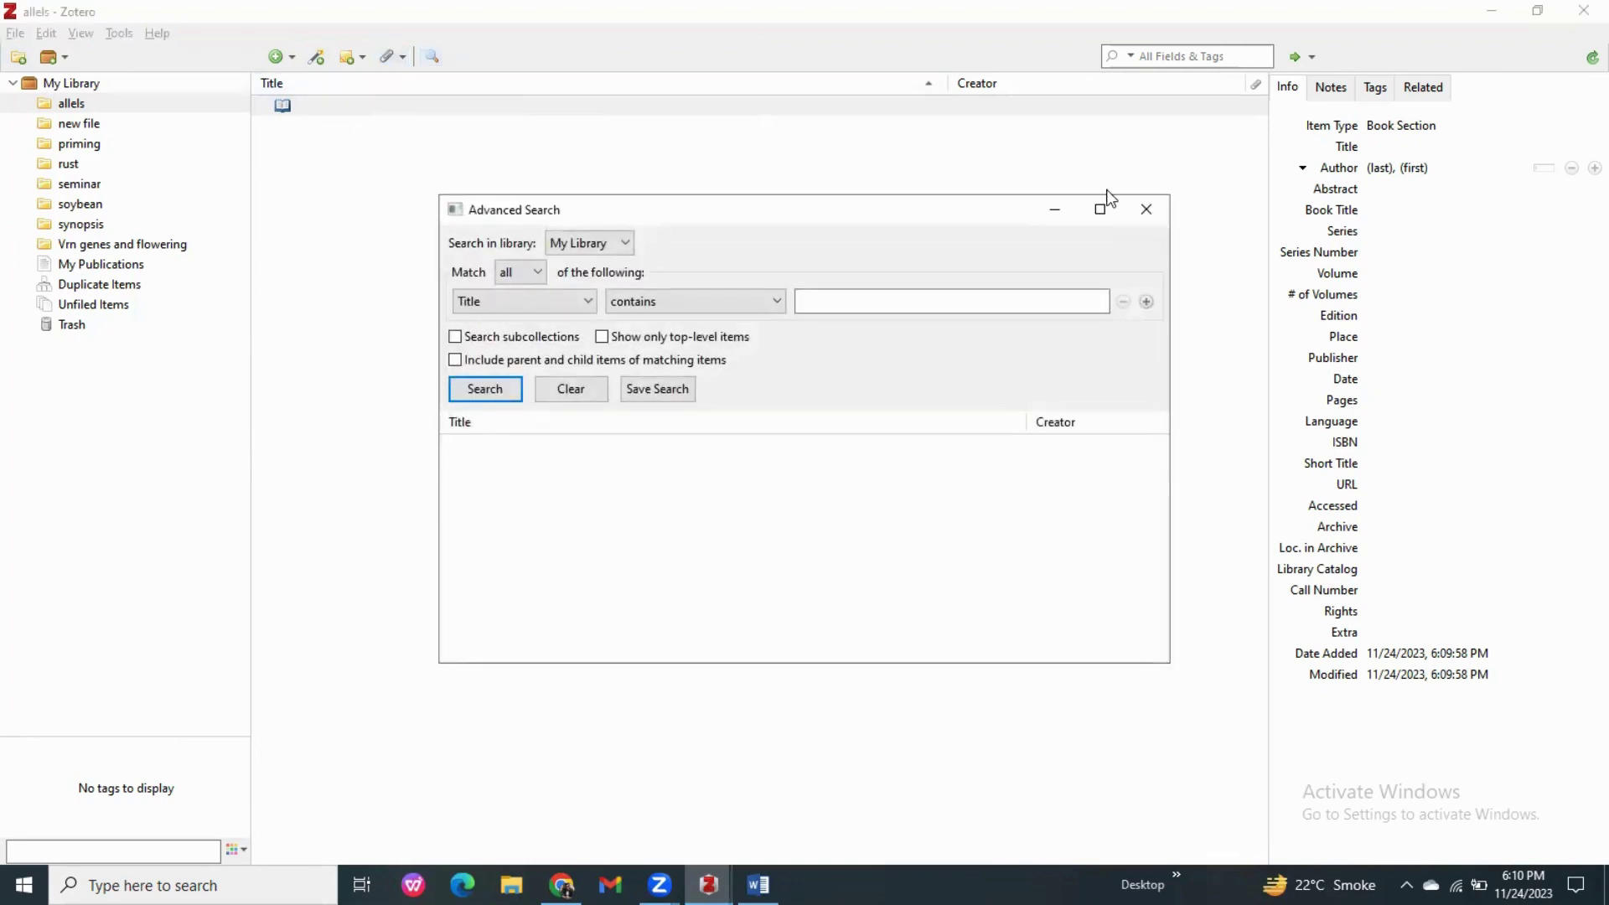
click(1160, 218)
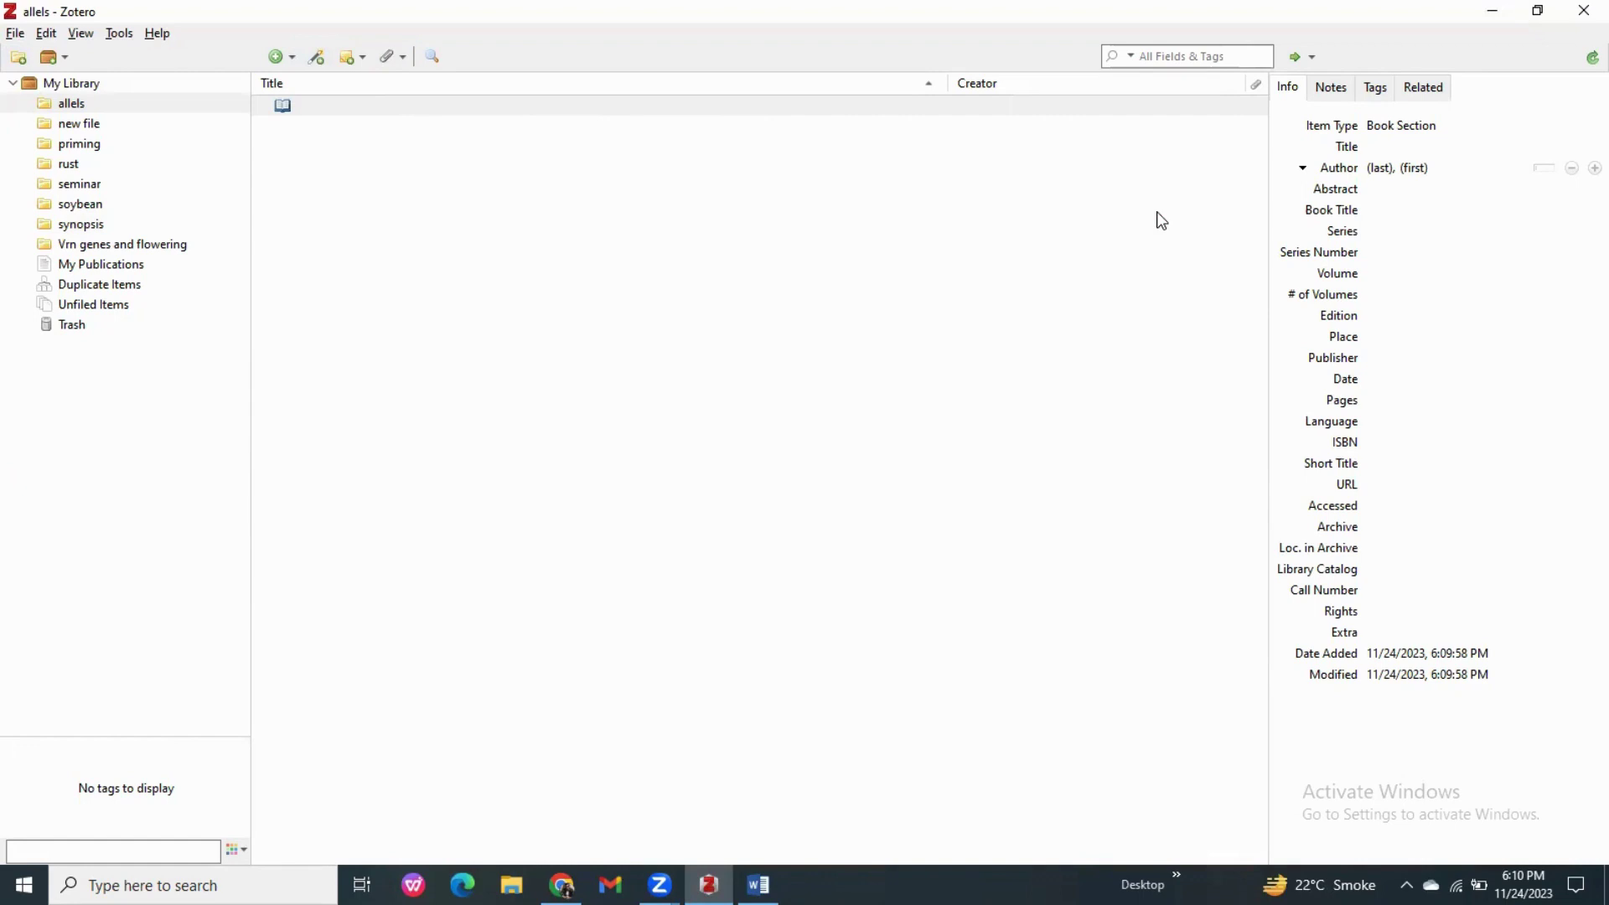
Switch back to Chrome and check the installed extensions for Zotero Connector
click(1496, 6)
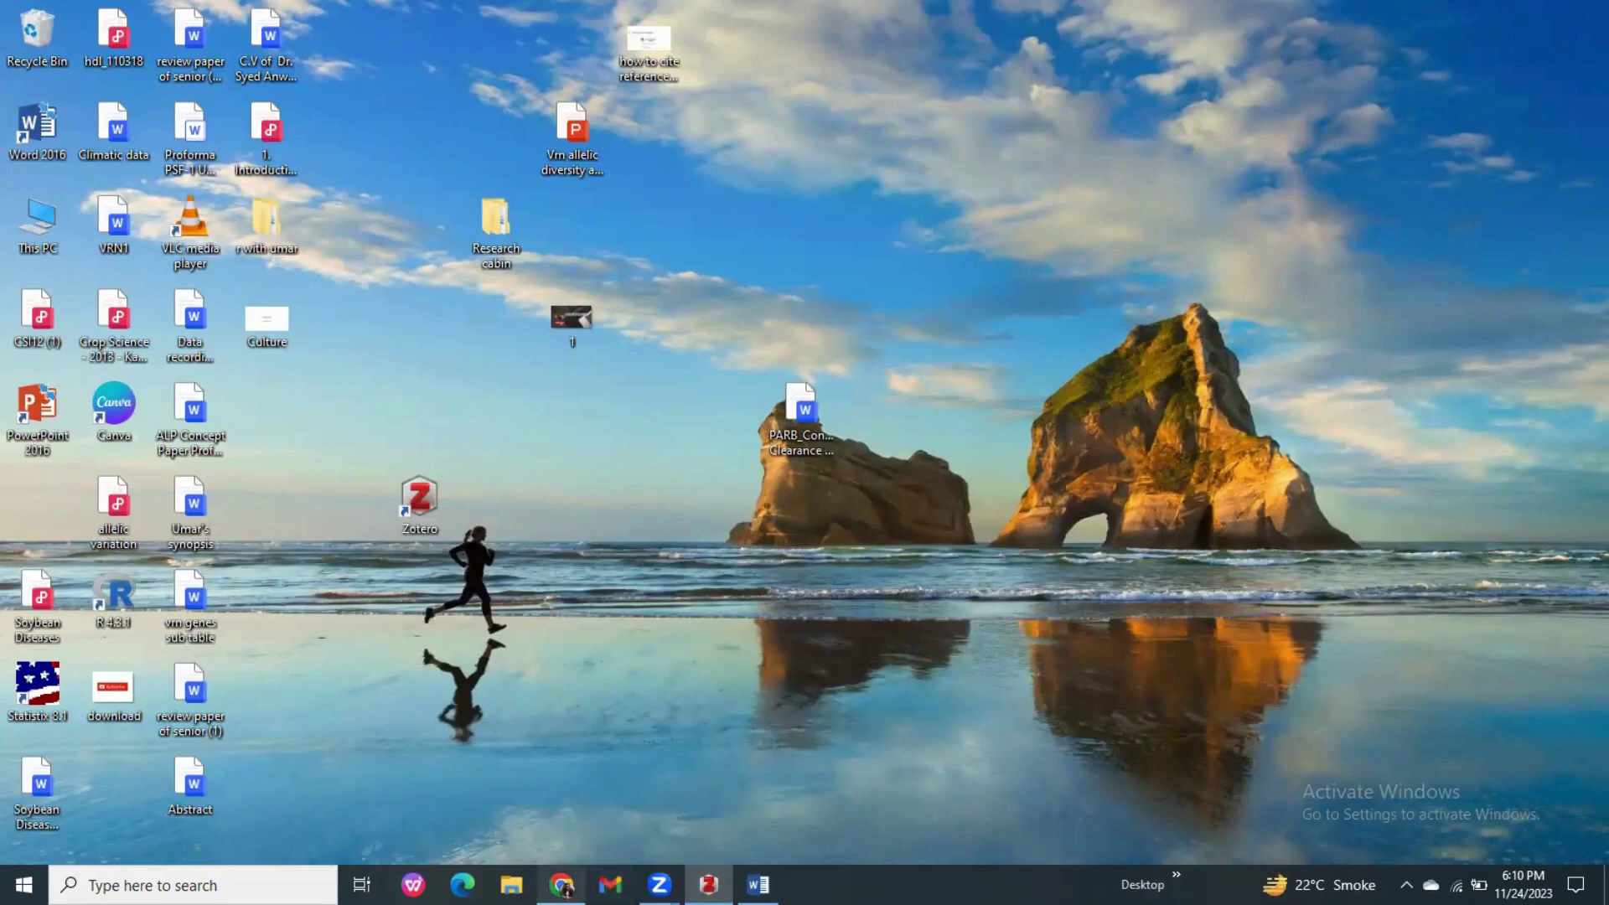
click(561, 885)
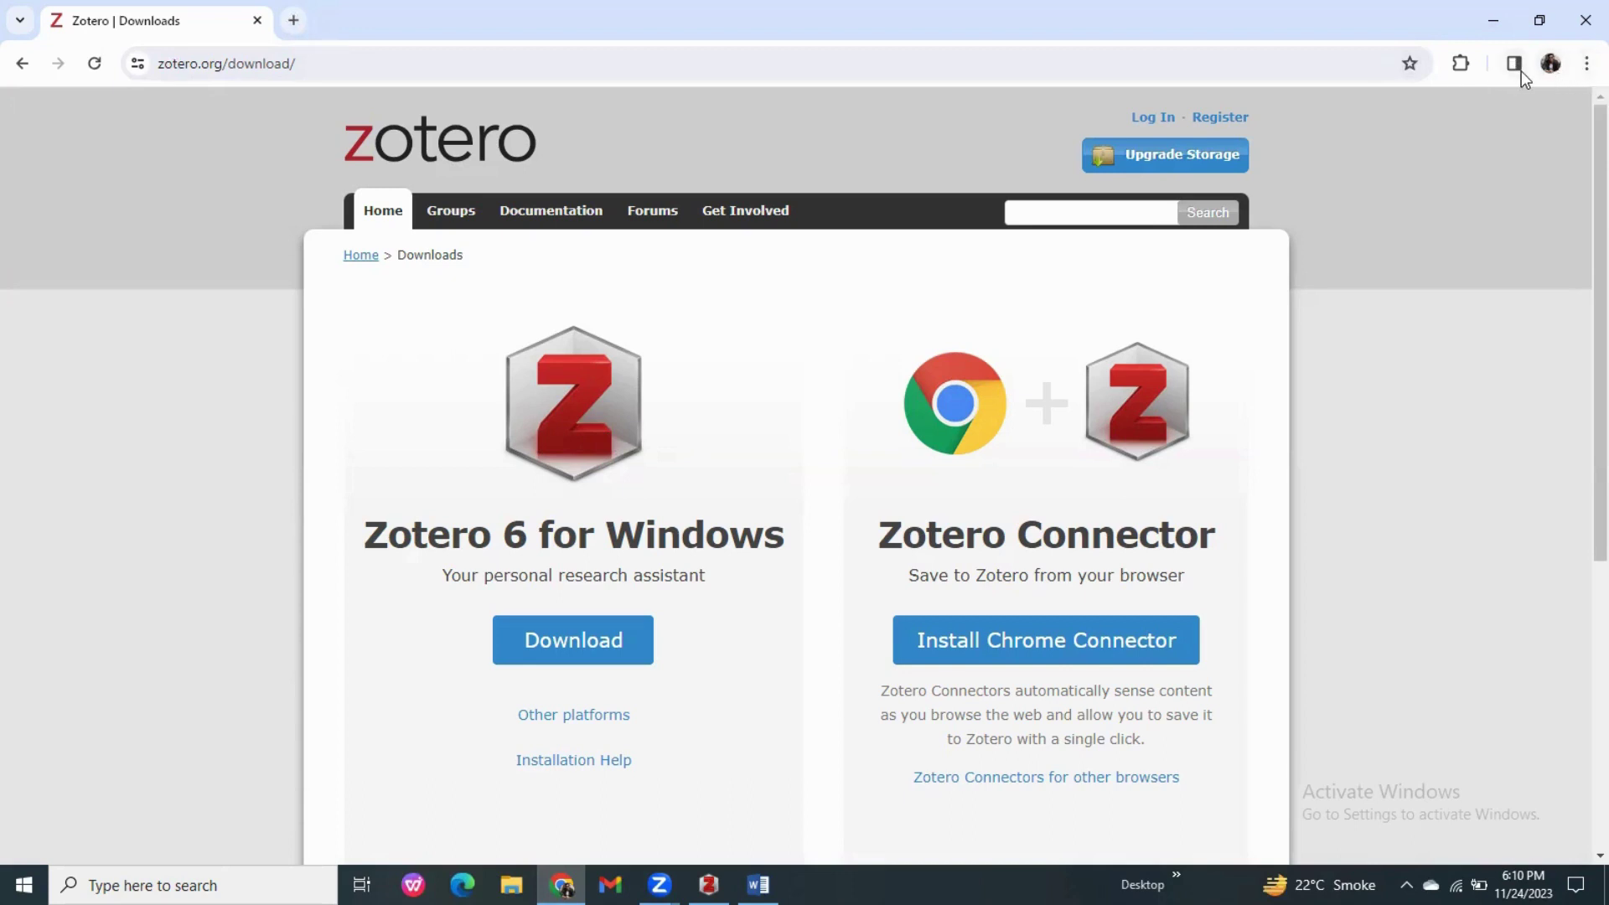
click(1461, 65)
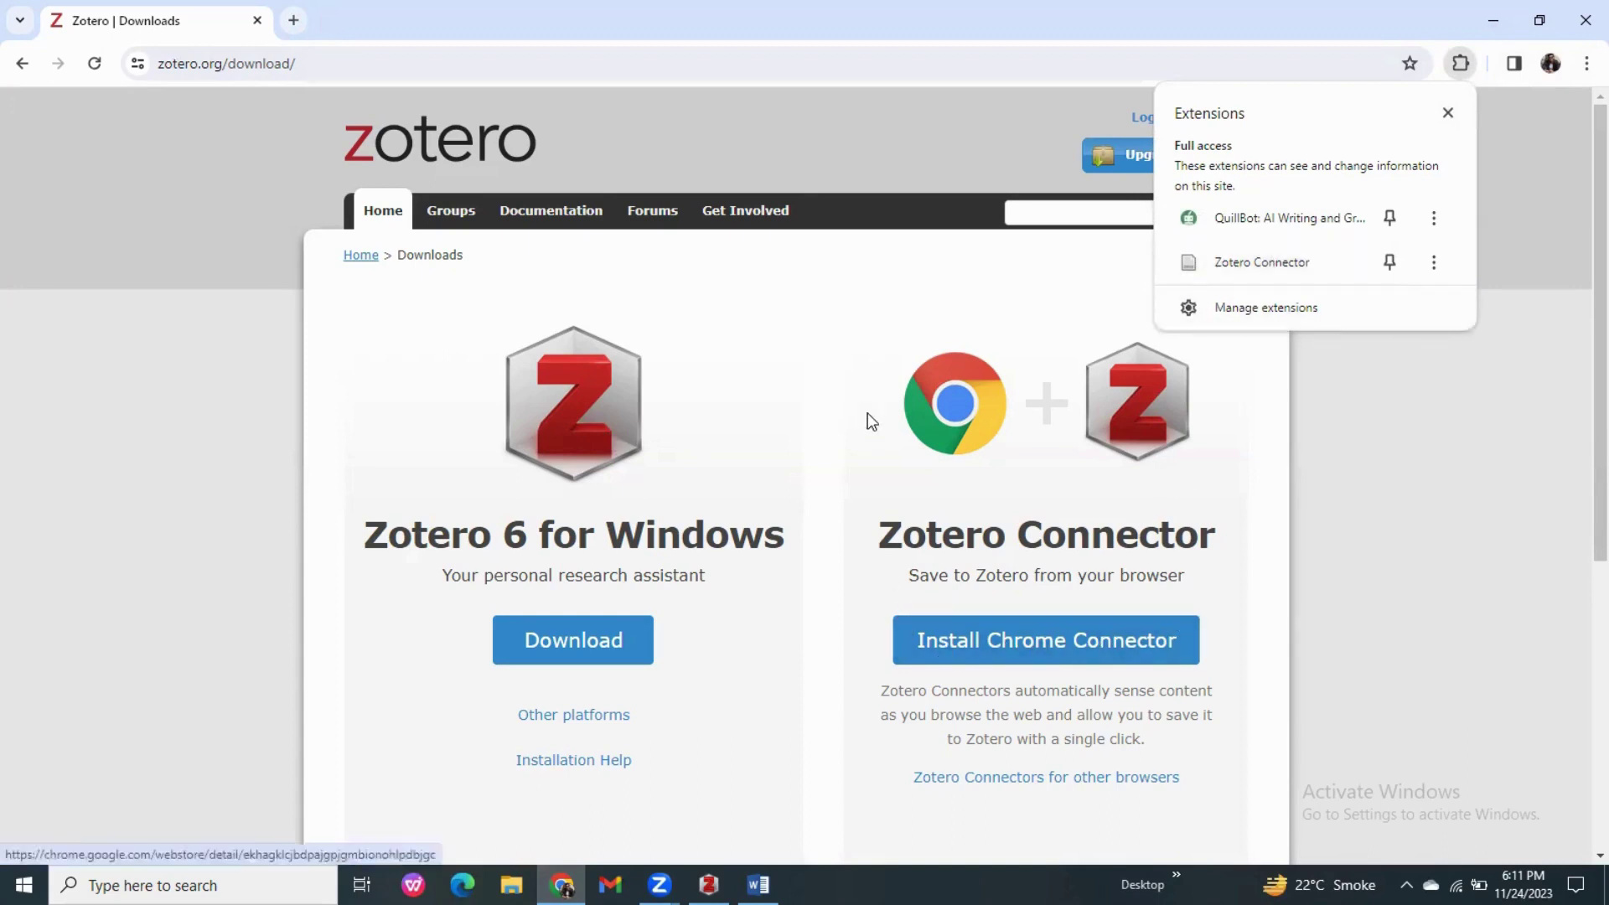
Open Google Scholar in a new browser tab and search it for "overthinking effects"
click(293, 21)
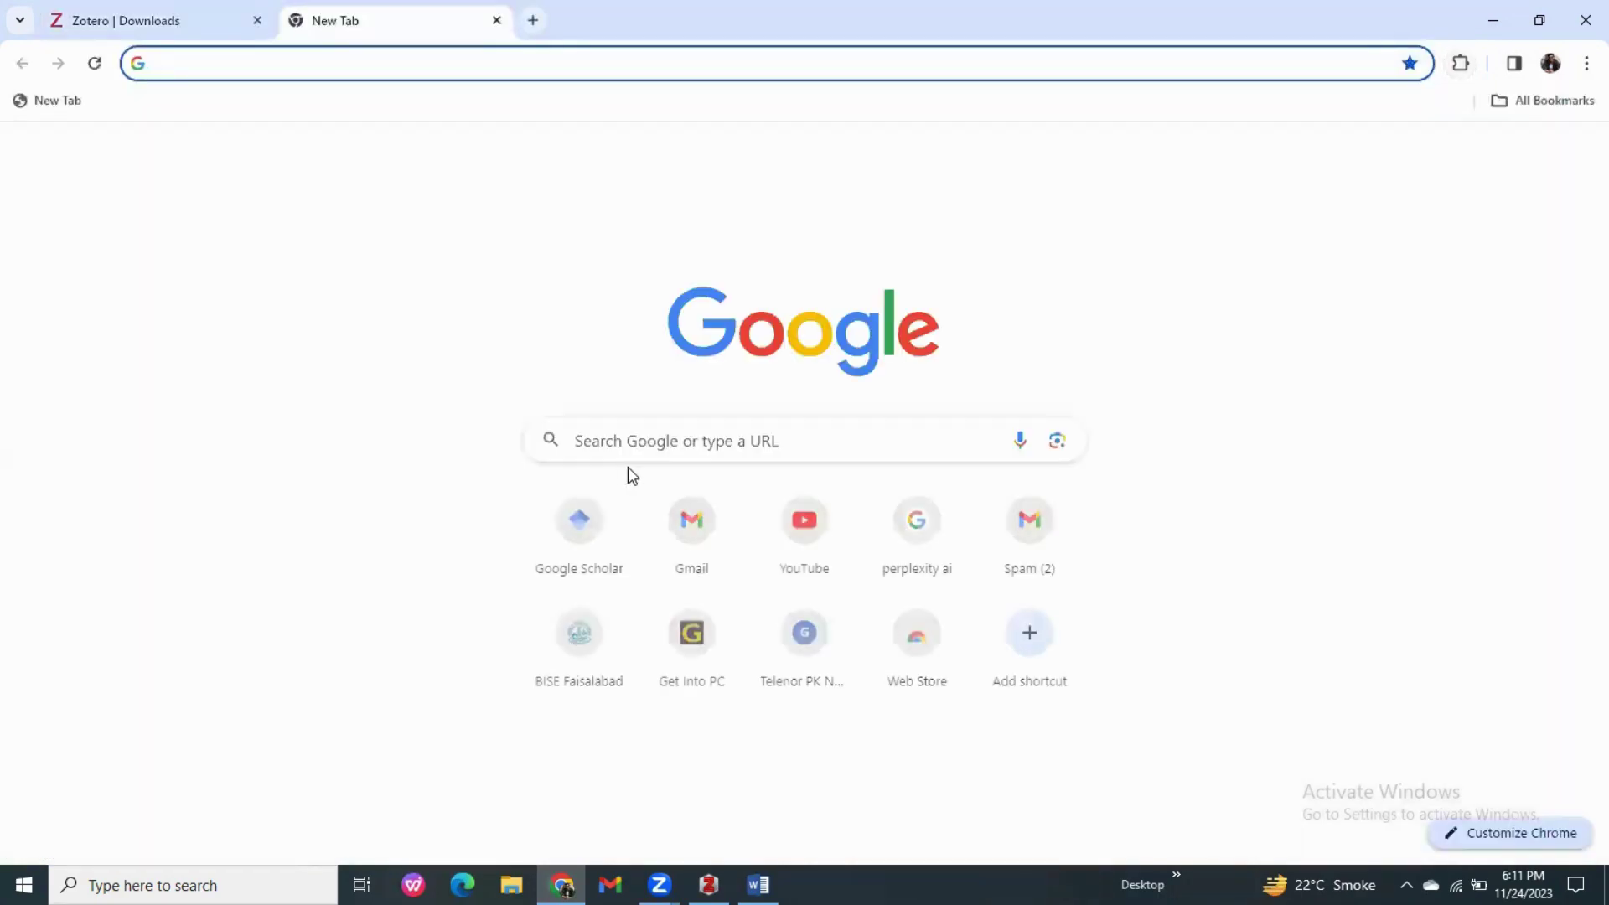
click(558, 537)
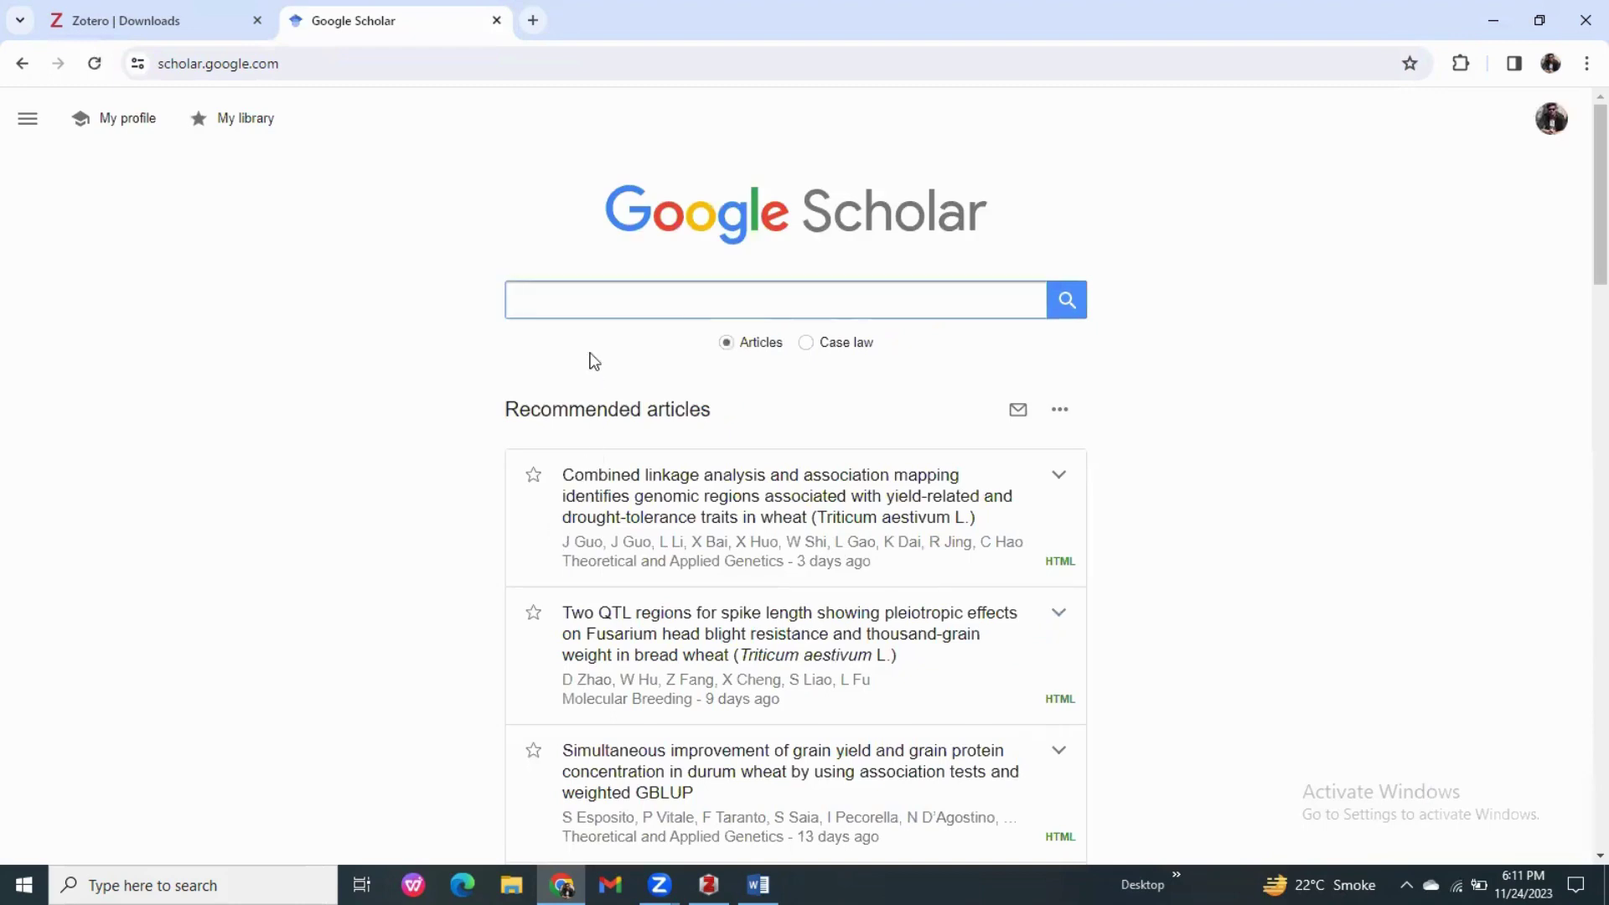
click(584, 309)
click(590, 331)
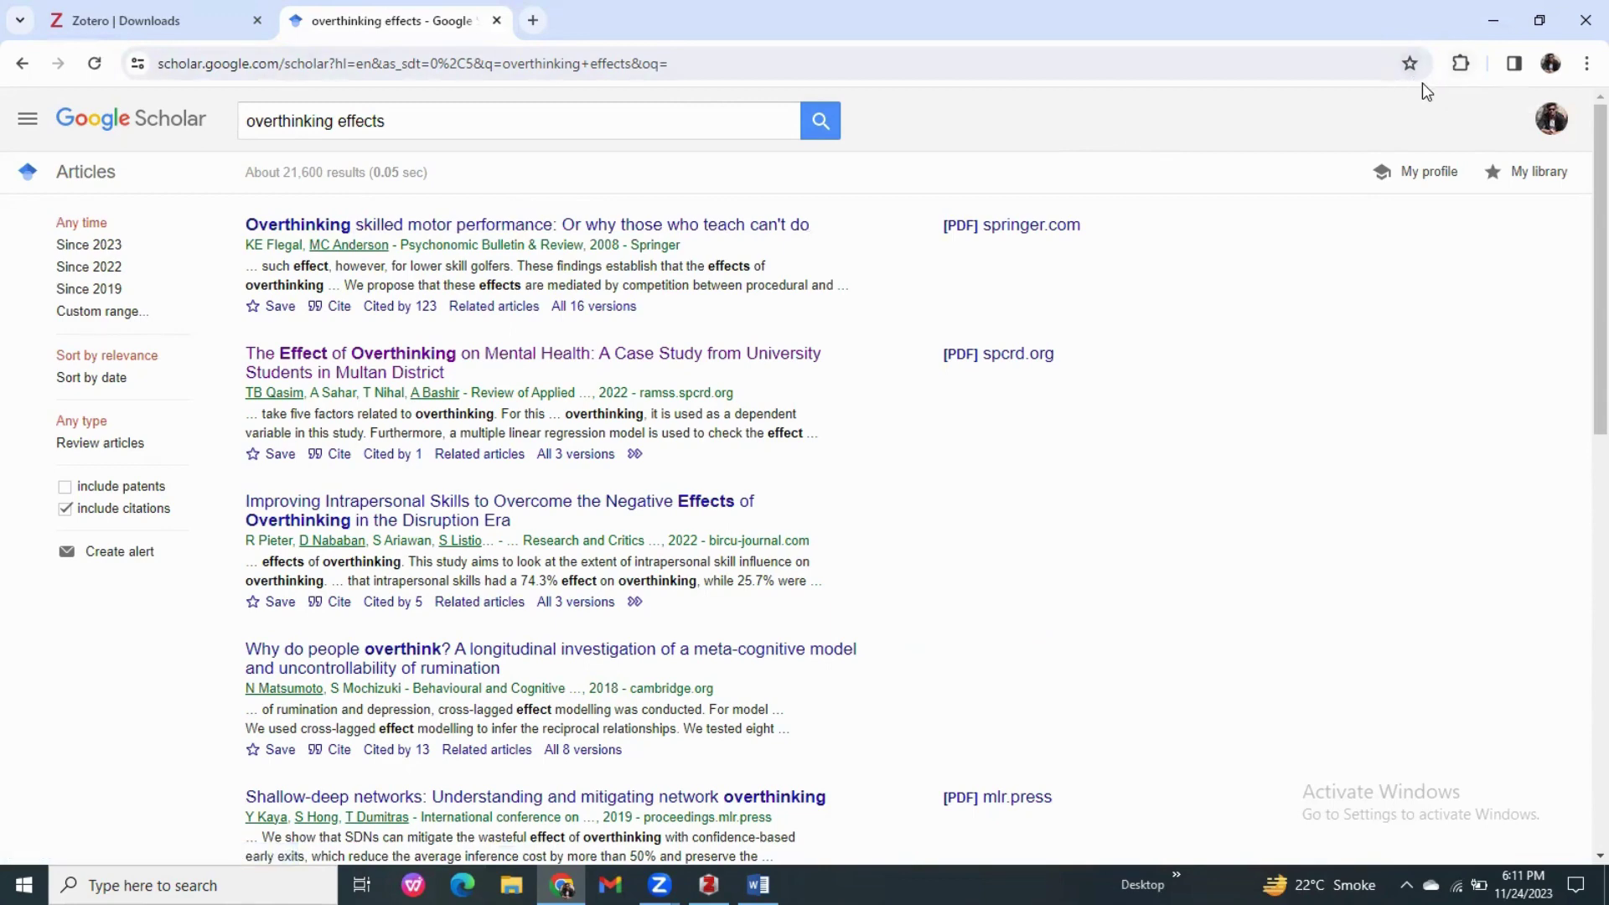
Save "Overthinking skilled motor performance: Or why those who teach can't do" to the allels collection with Zotero Connector, and view it in Zotero
click(1462, 62)
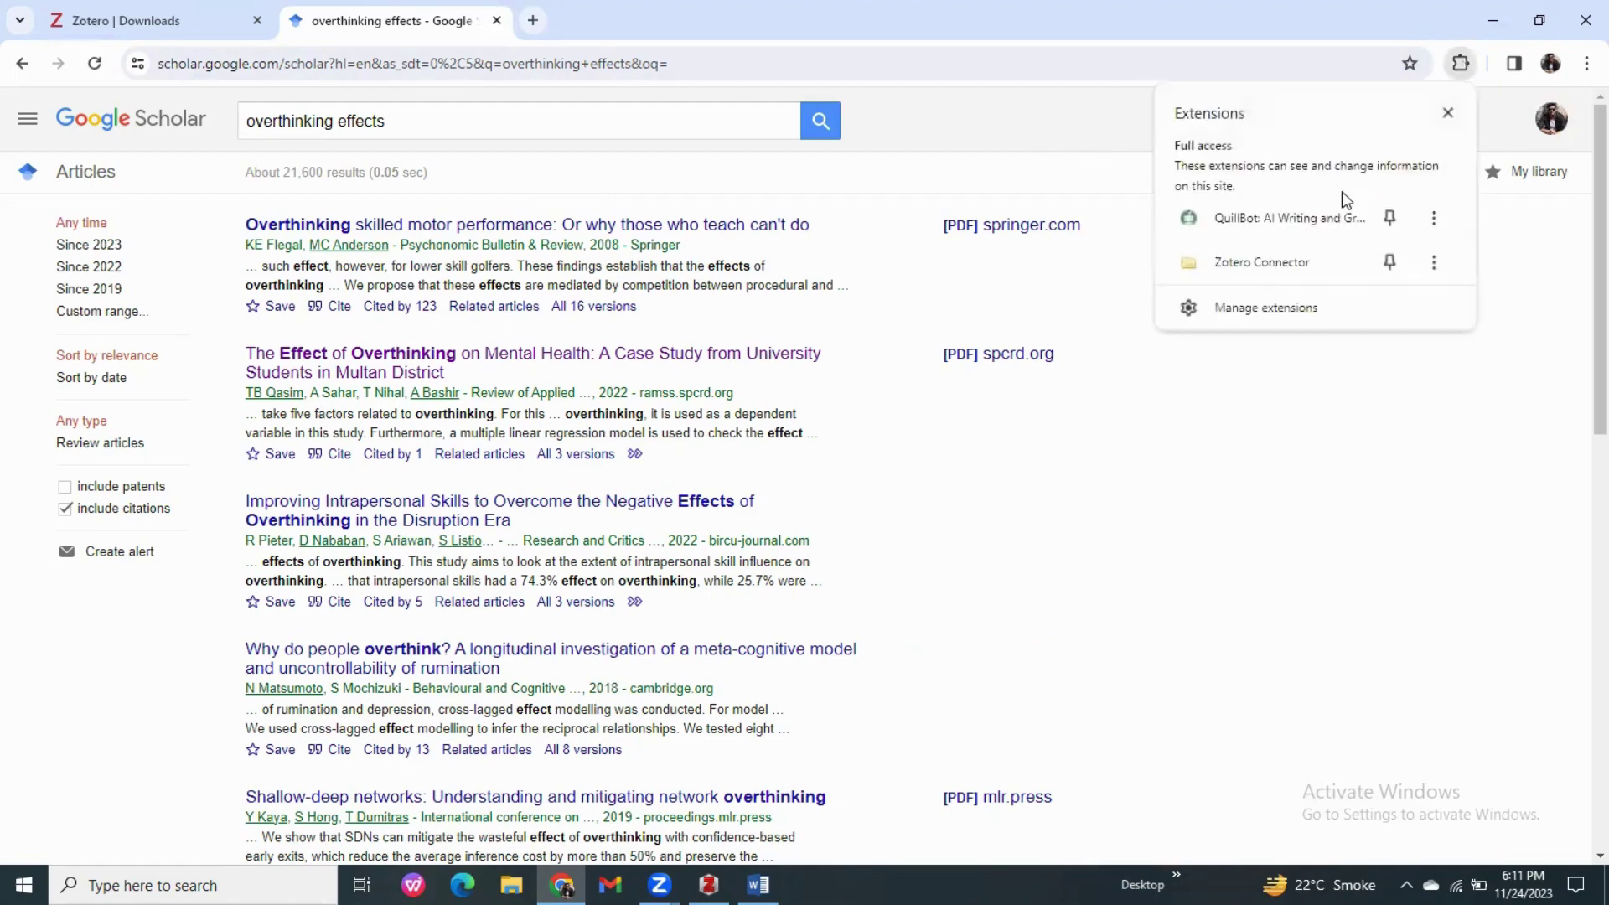
click(1295, 266)
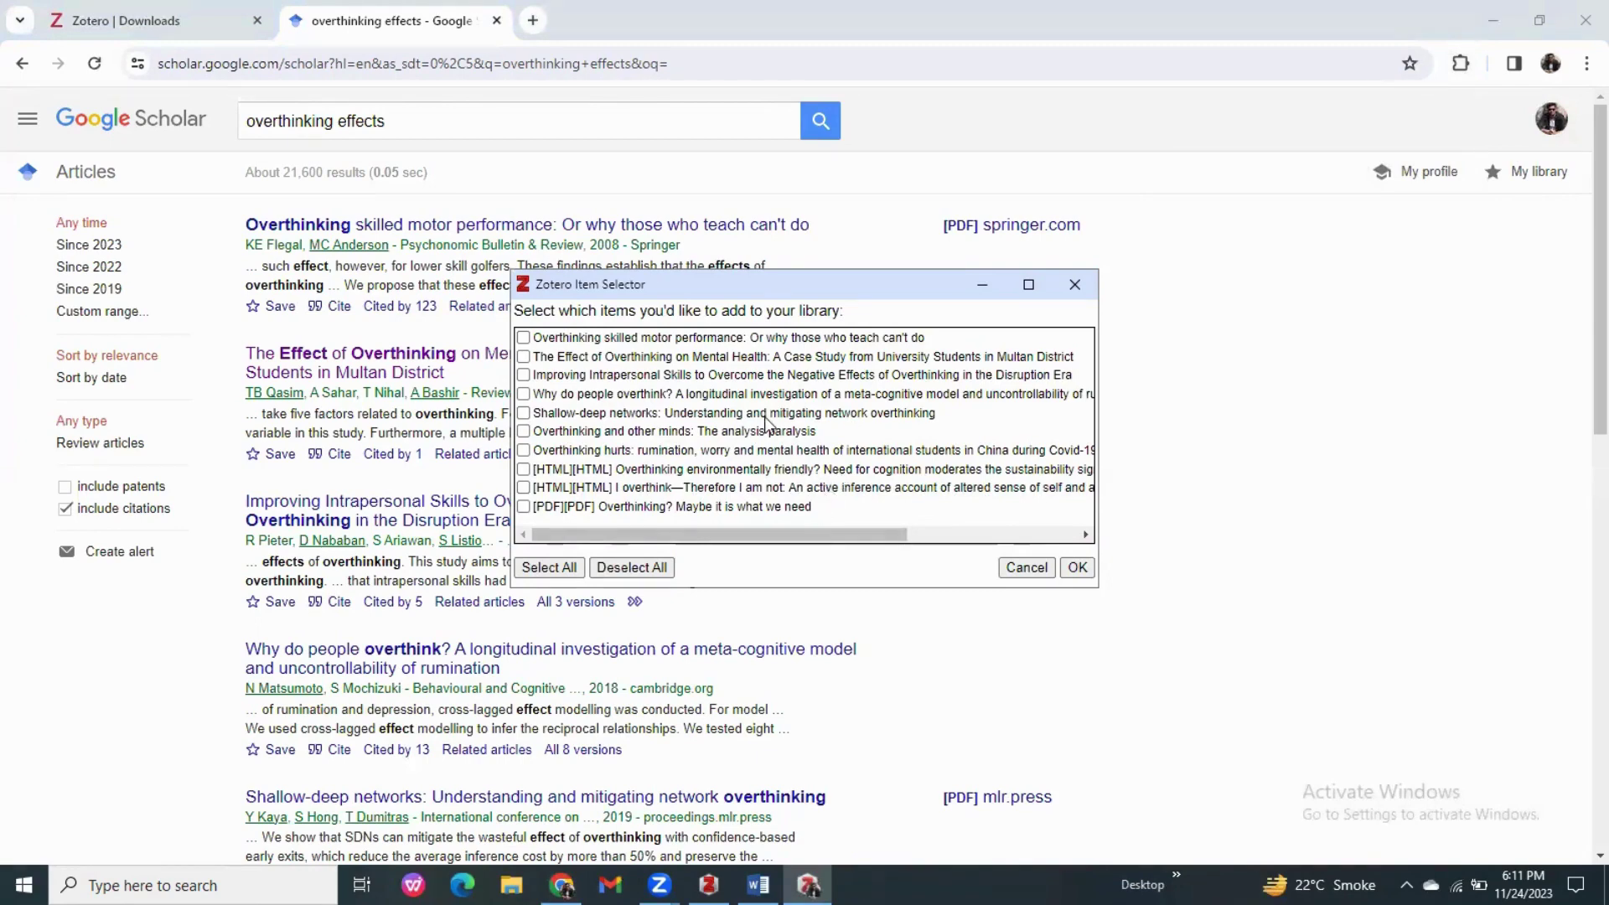
click(524, 339)
click(1077, 567)
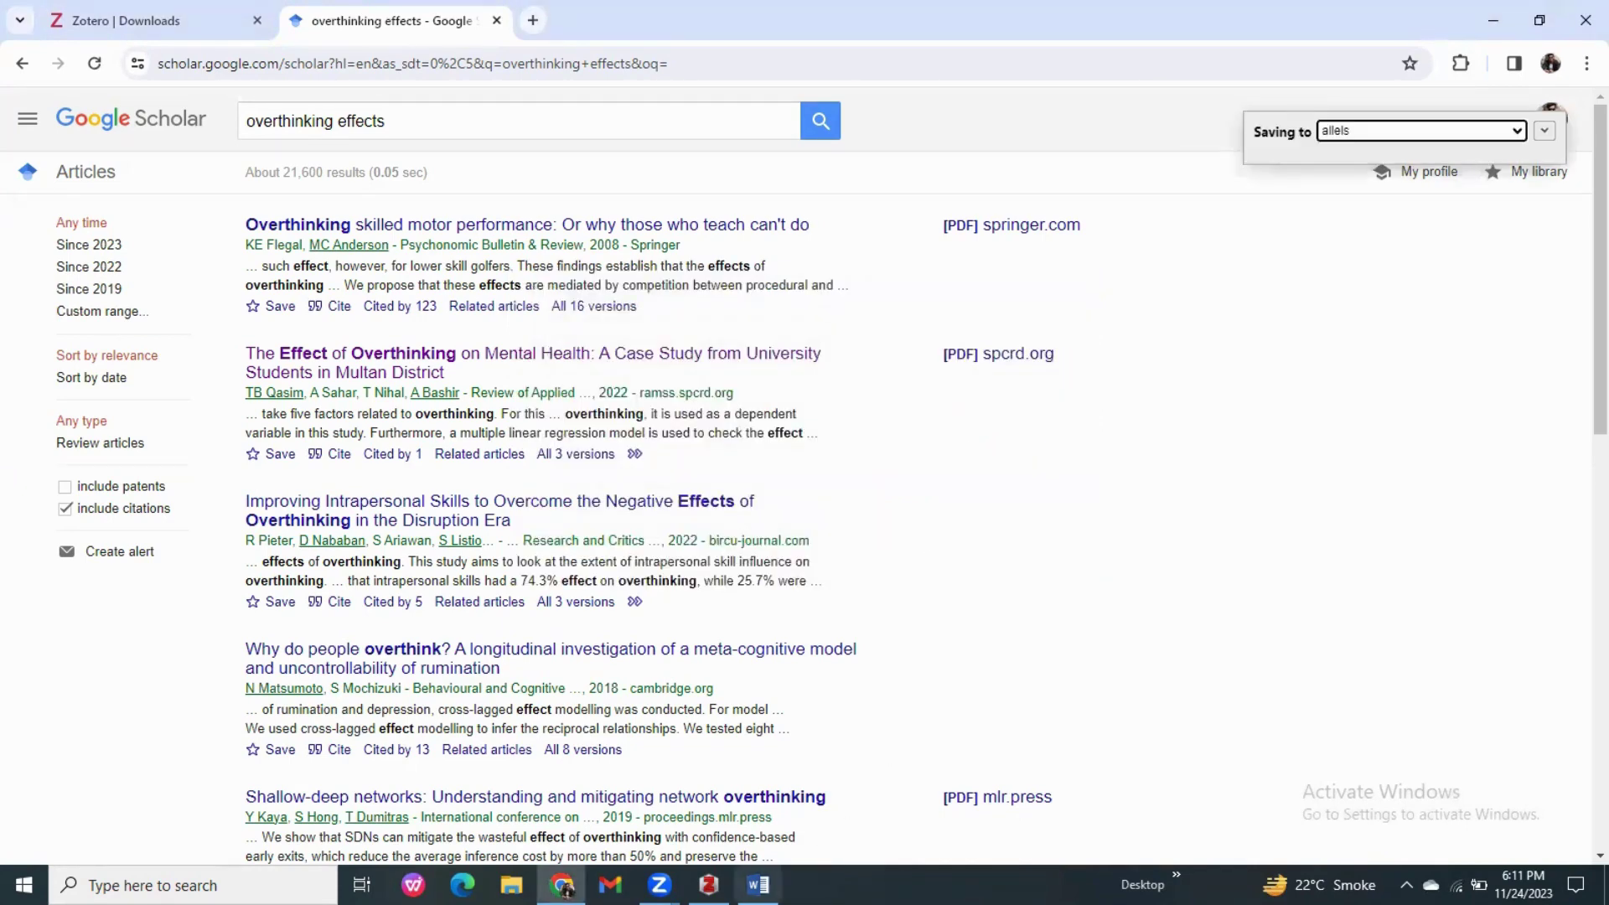
mouse_move(759, 885)
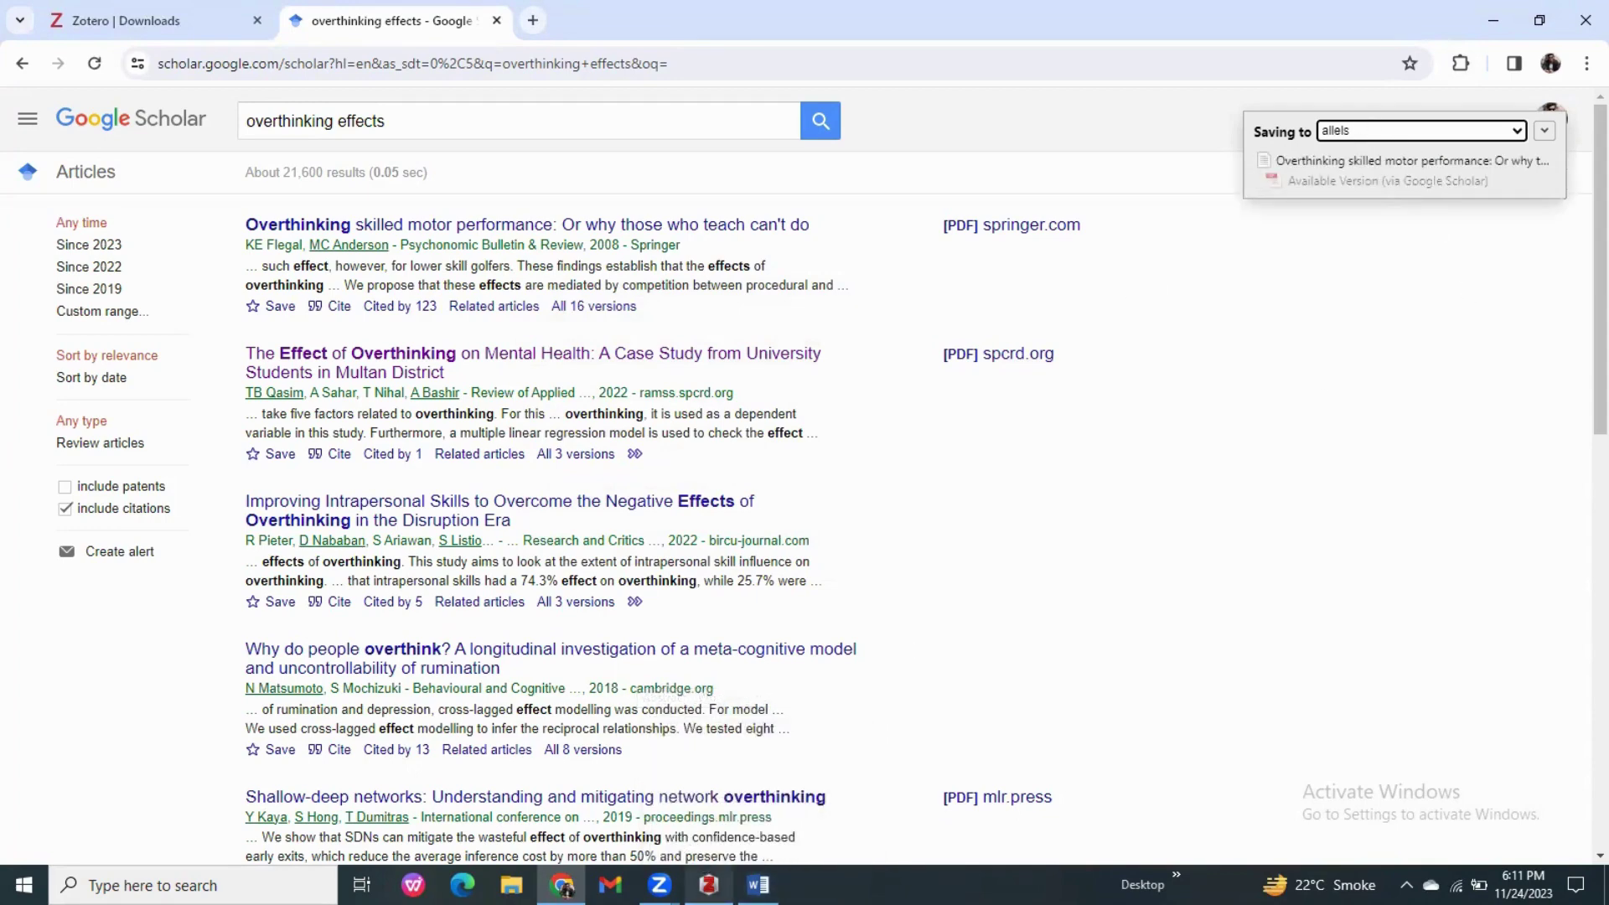
click(709, 885)
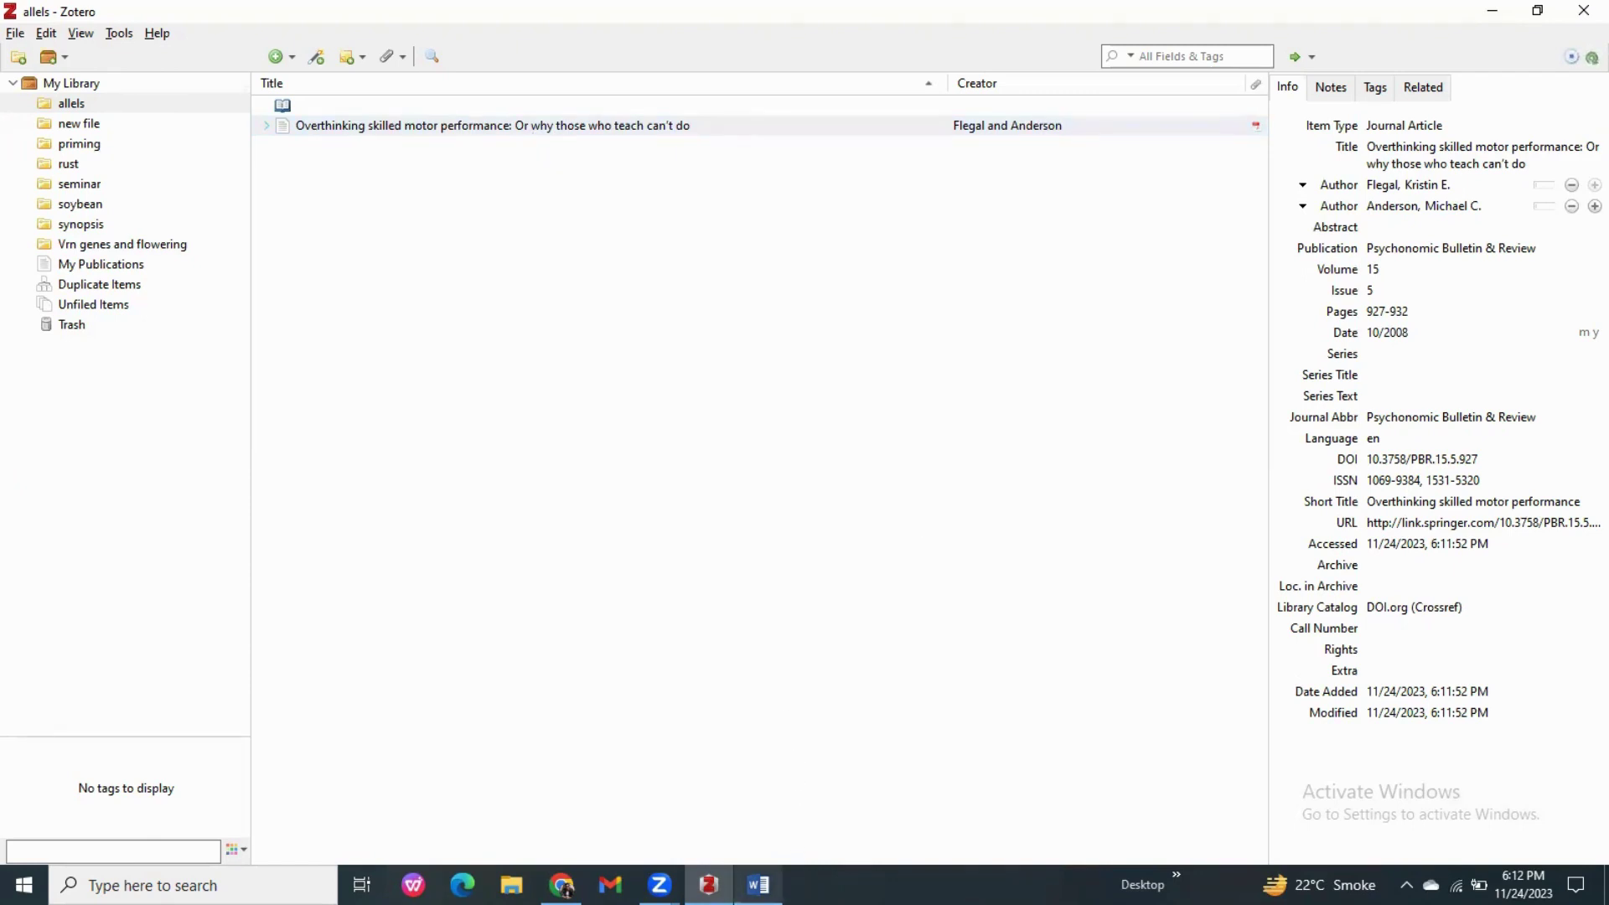
Switch to the Abstract document in Word and set its Zotero citation style to American Psychological Association (APA) 7th edition
click(759, 885)
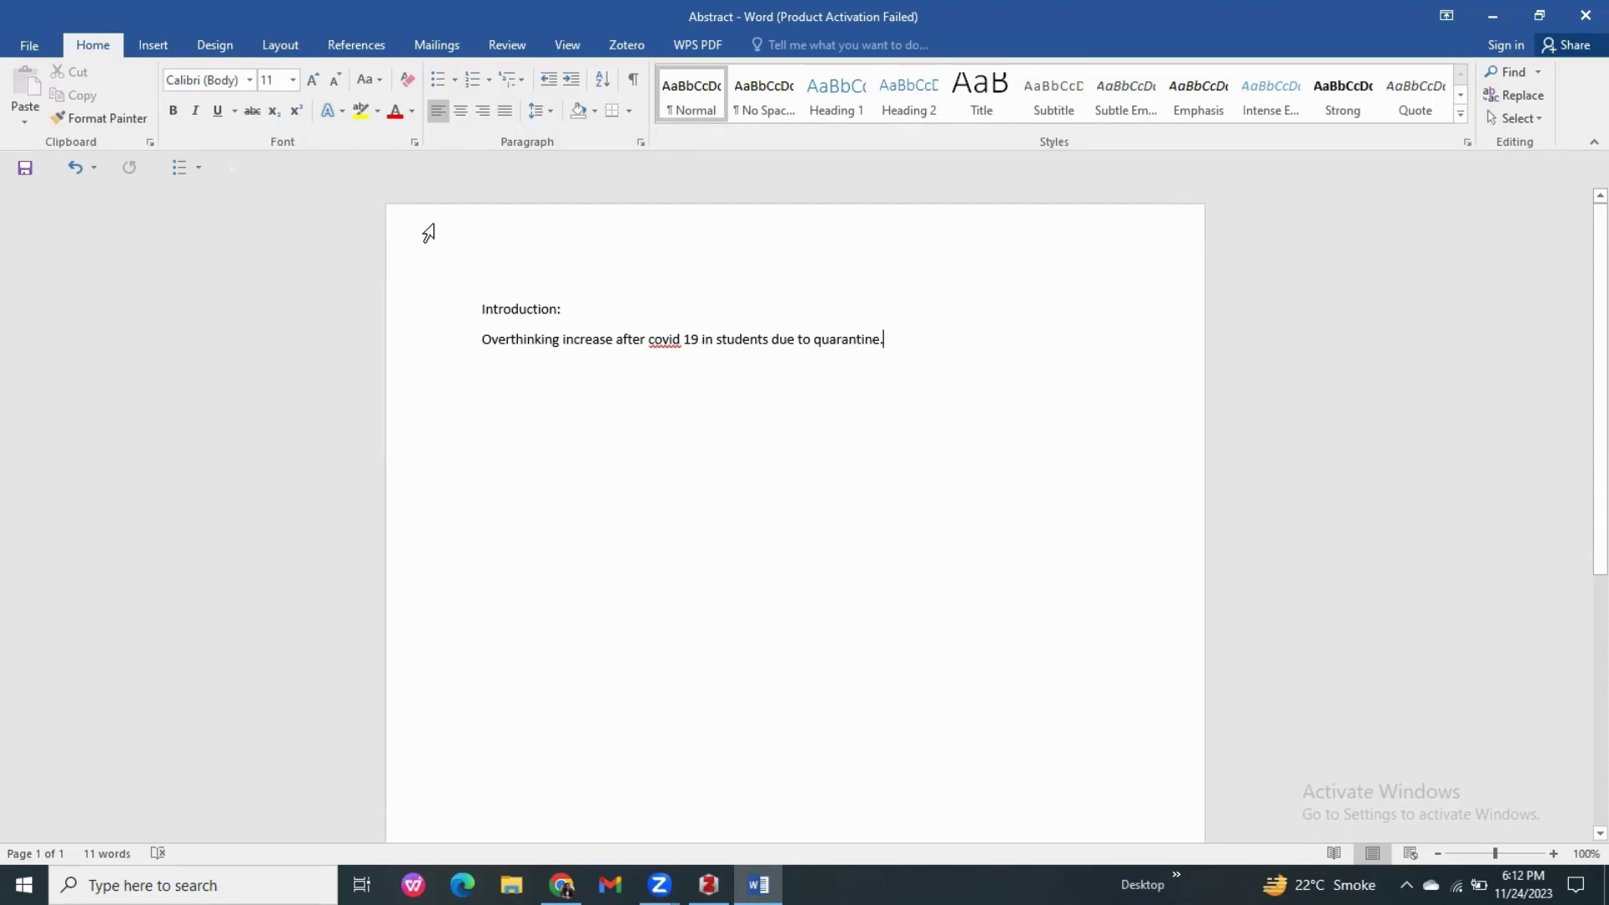
click(1539, 15)
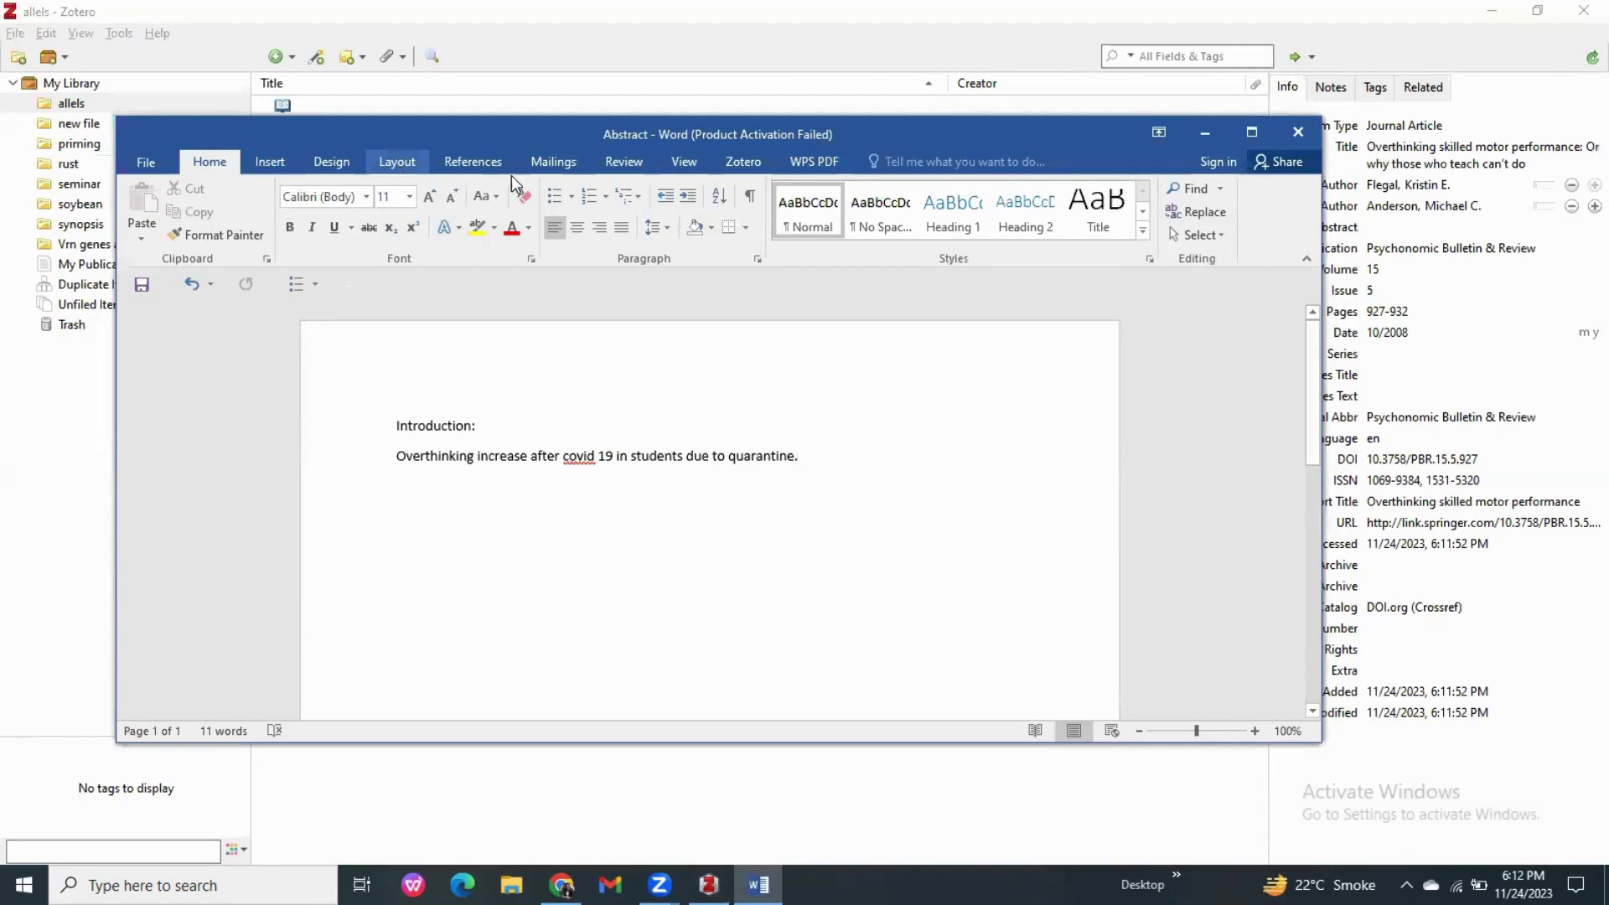
click(744, 163)
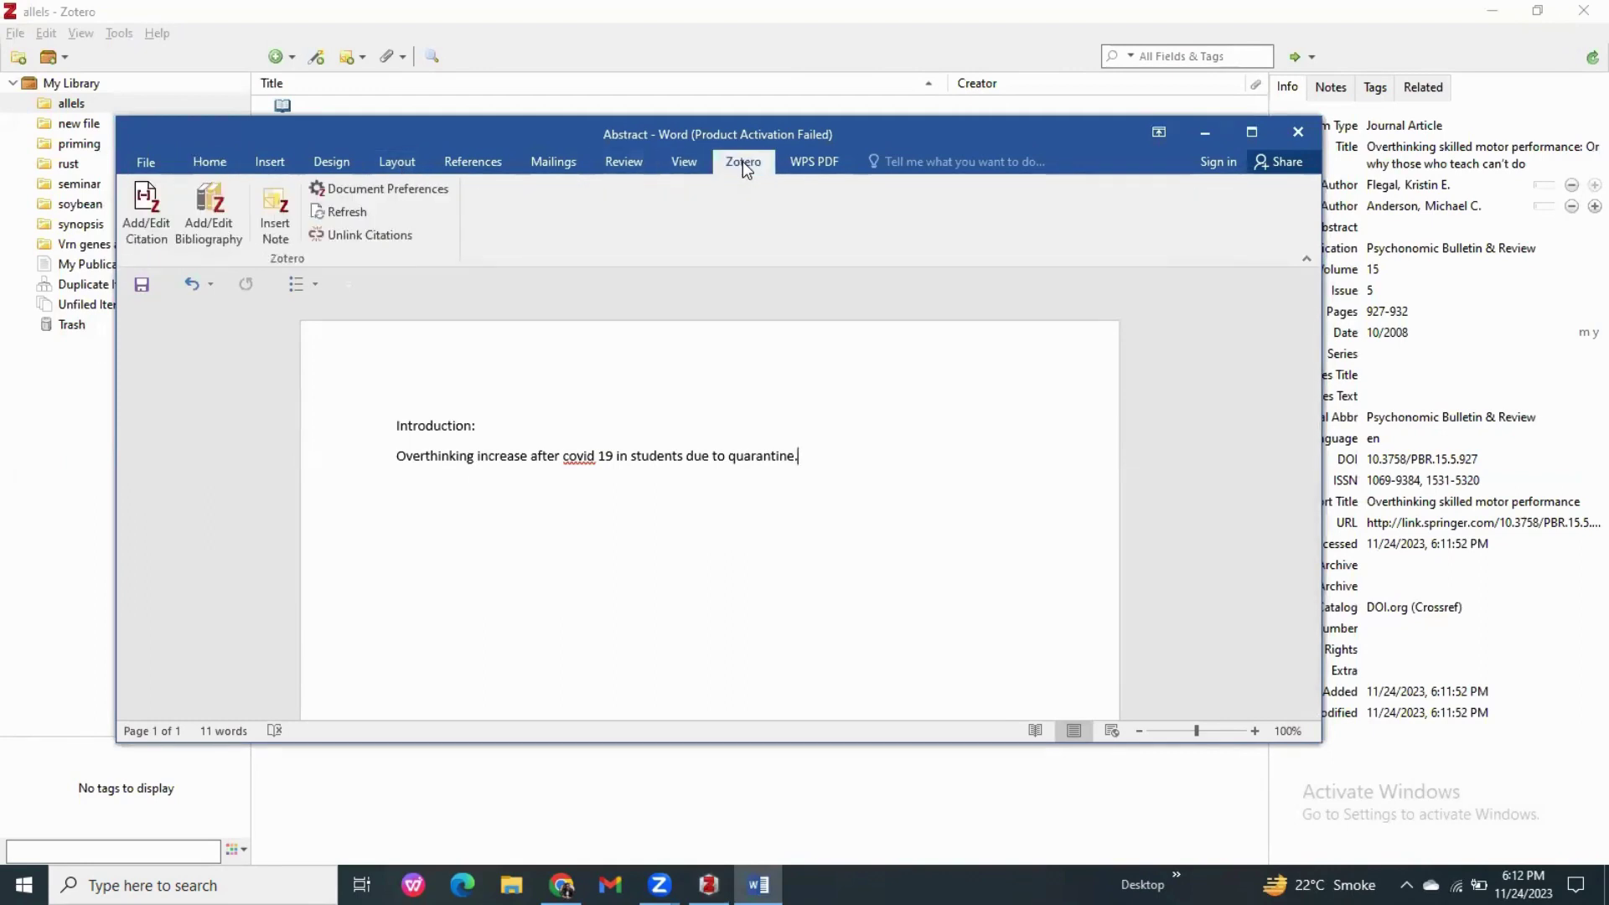
click(379, 198)
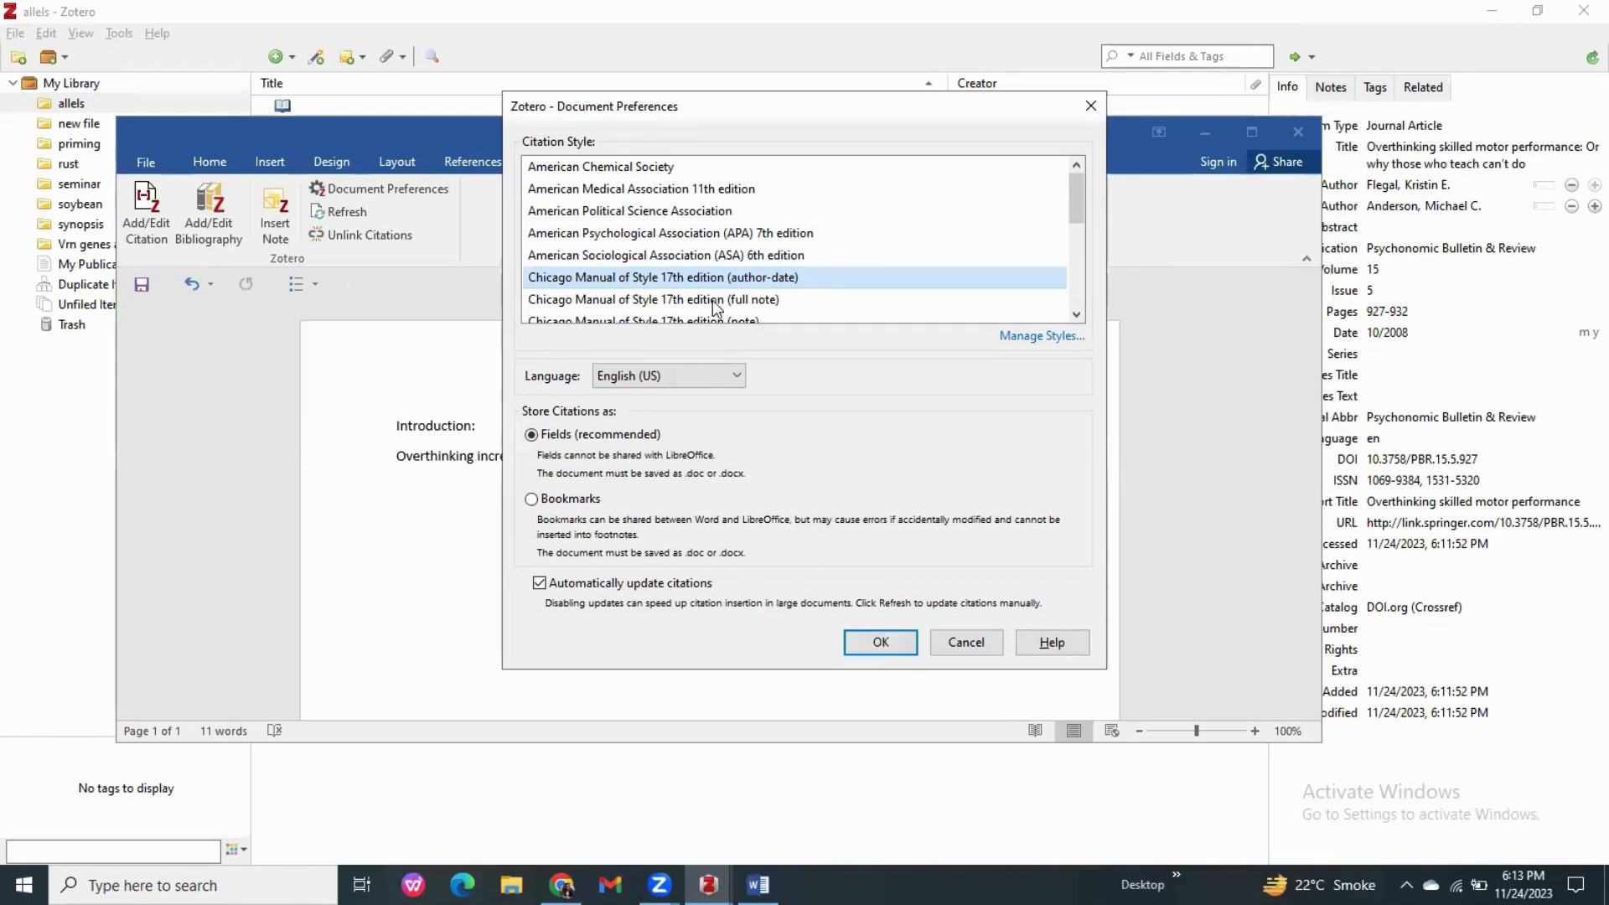
click(671, 242)
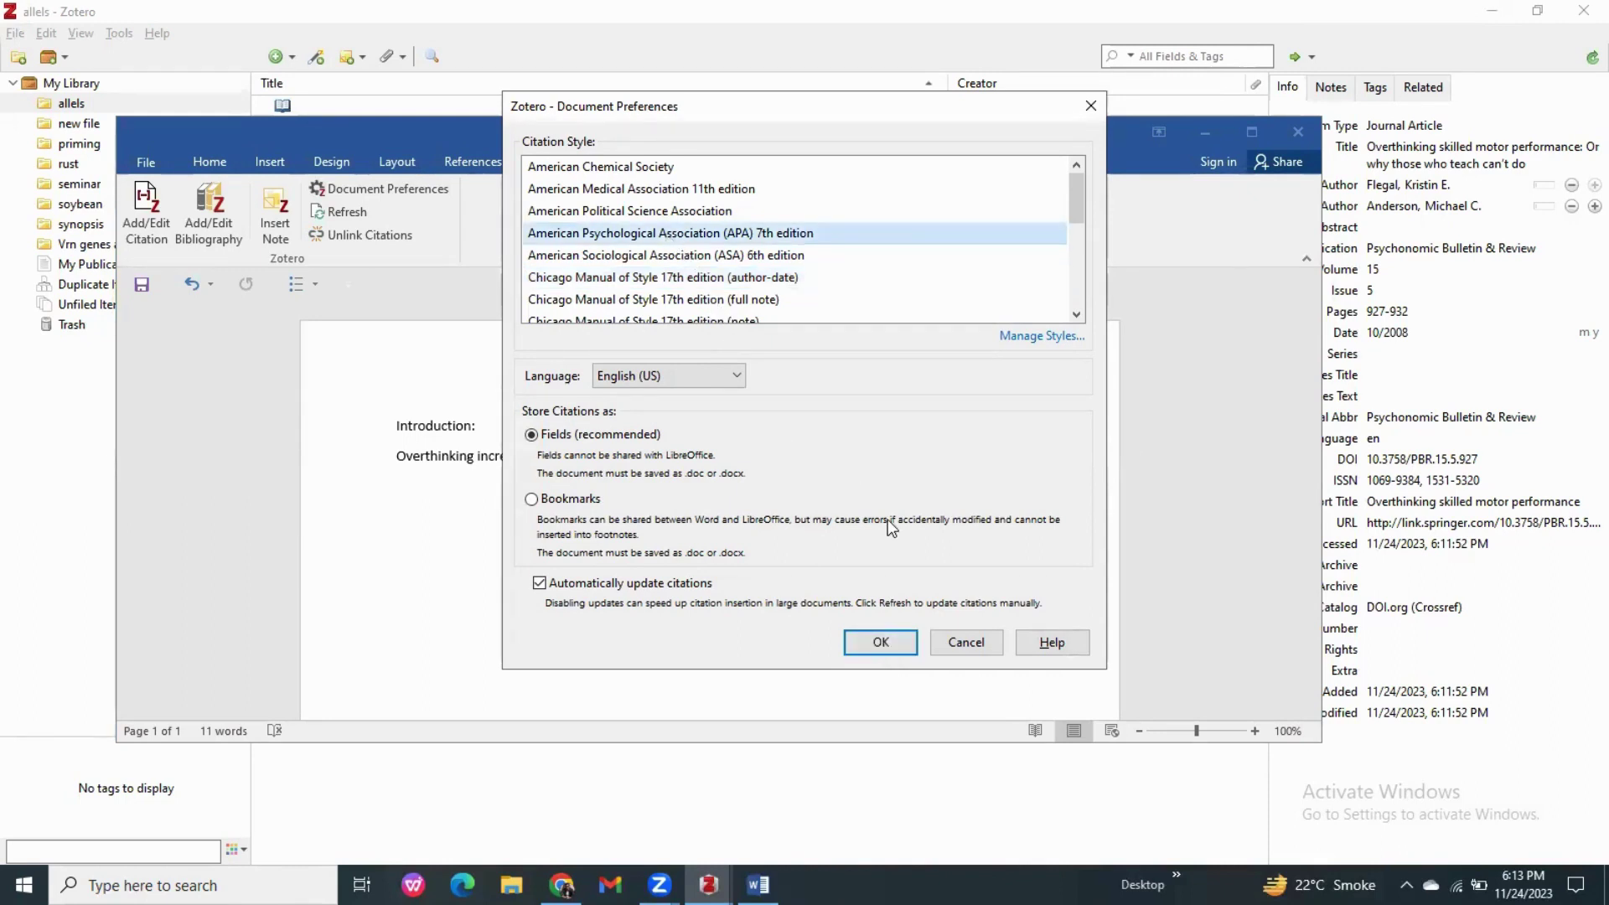
click(872, 641)
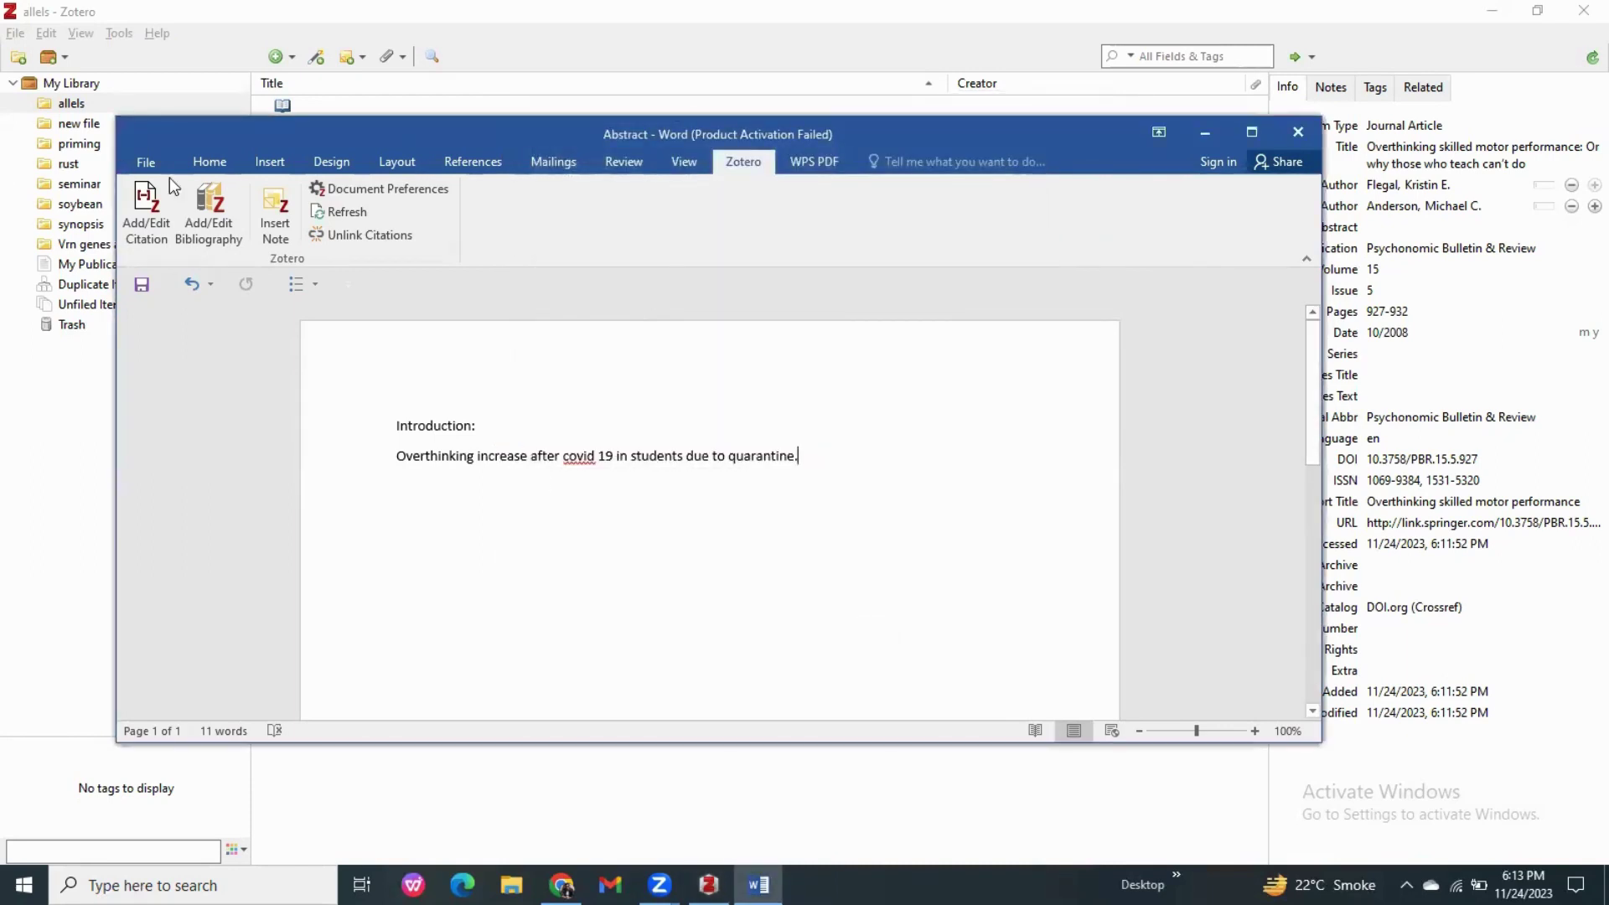
Cite "Overthinking skilled motor performance" from the allels collection after the Introduction sentence, using Zotero's Classic View
click(142, 205)
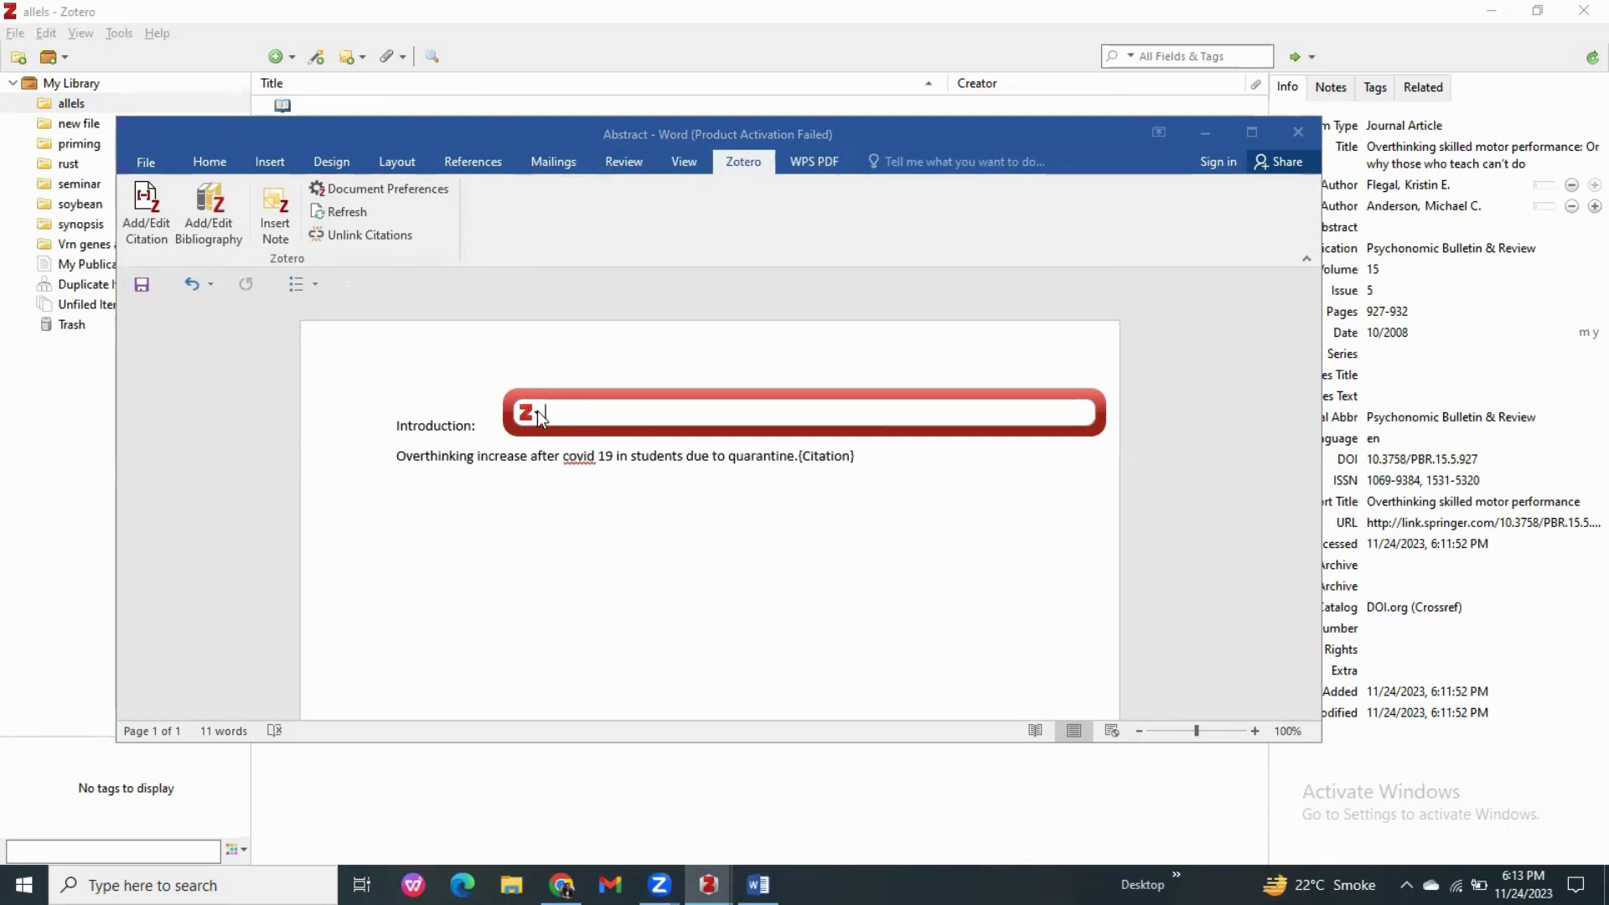
click(537, 412)
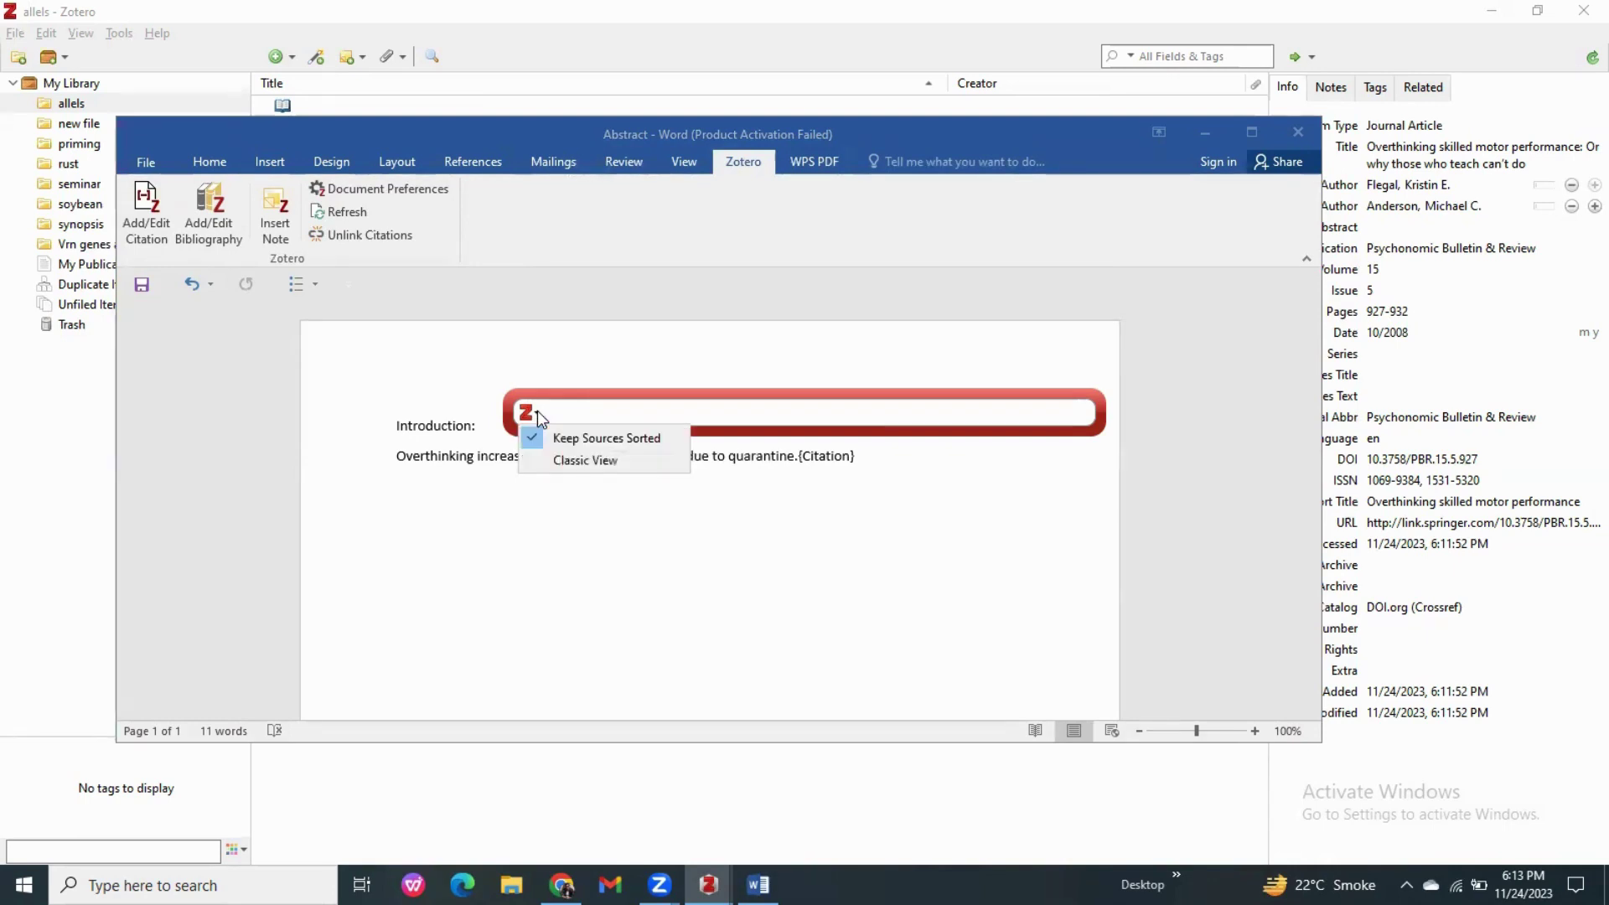
click(553, 463)
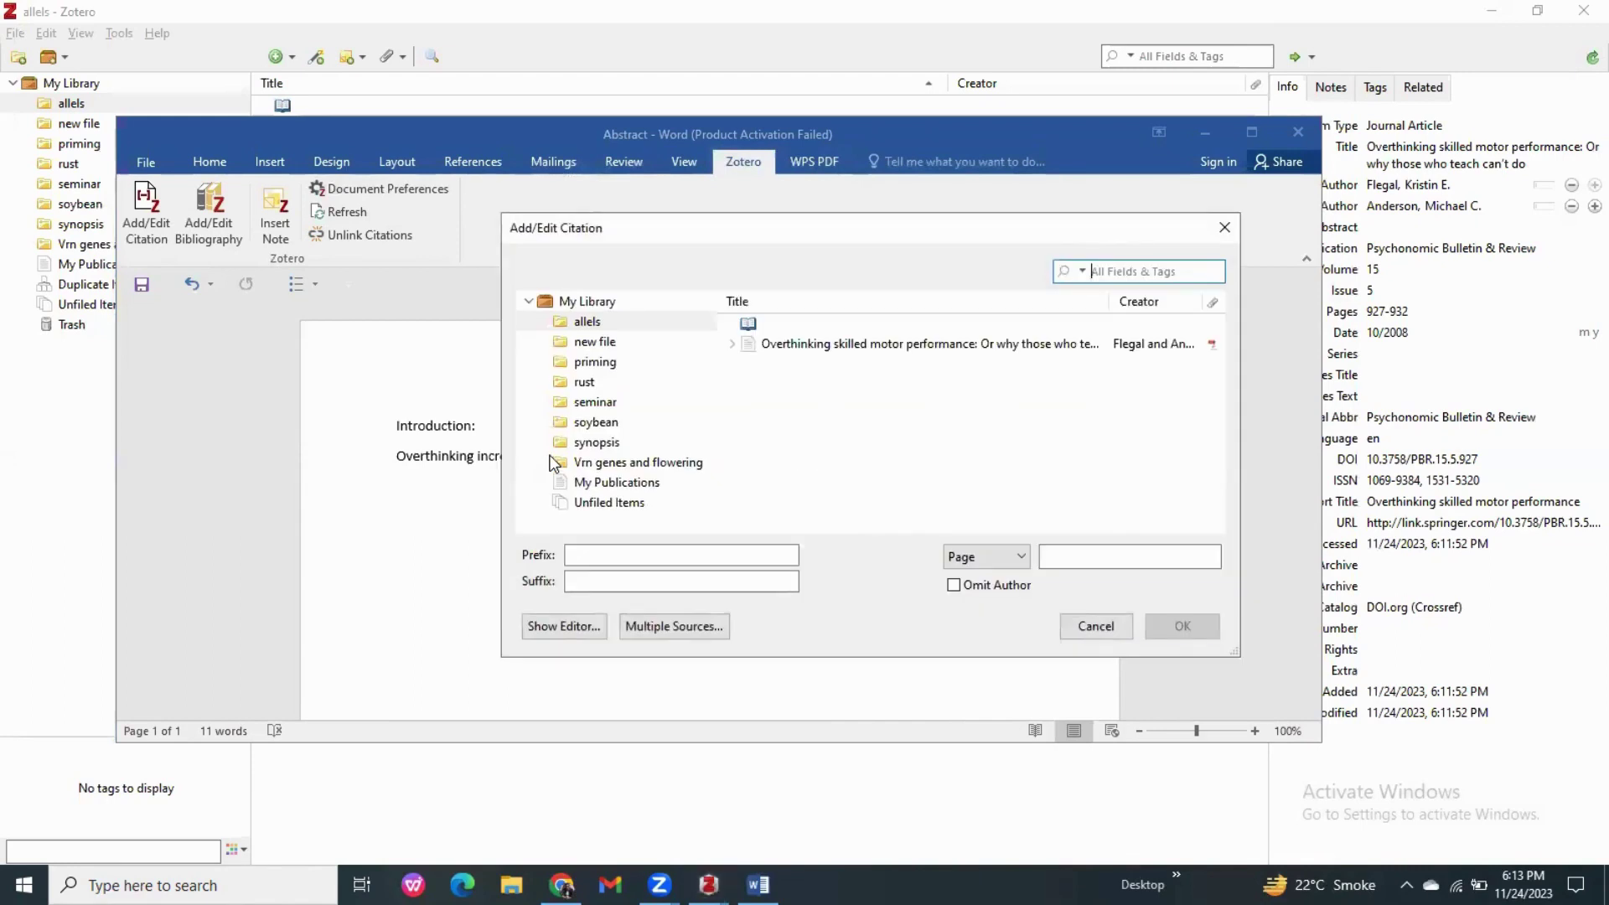
click(920, 345)
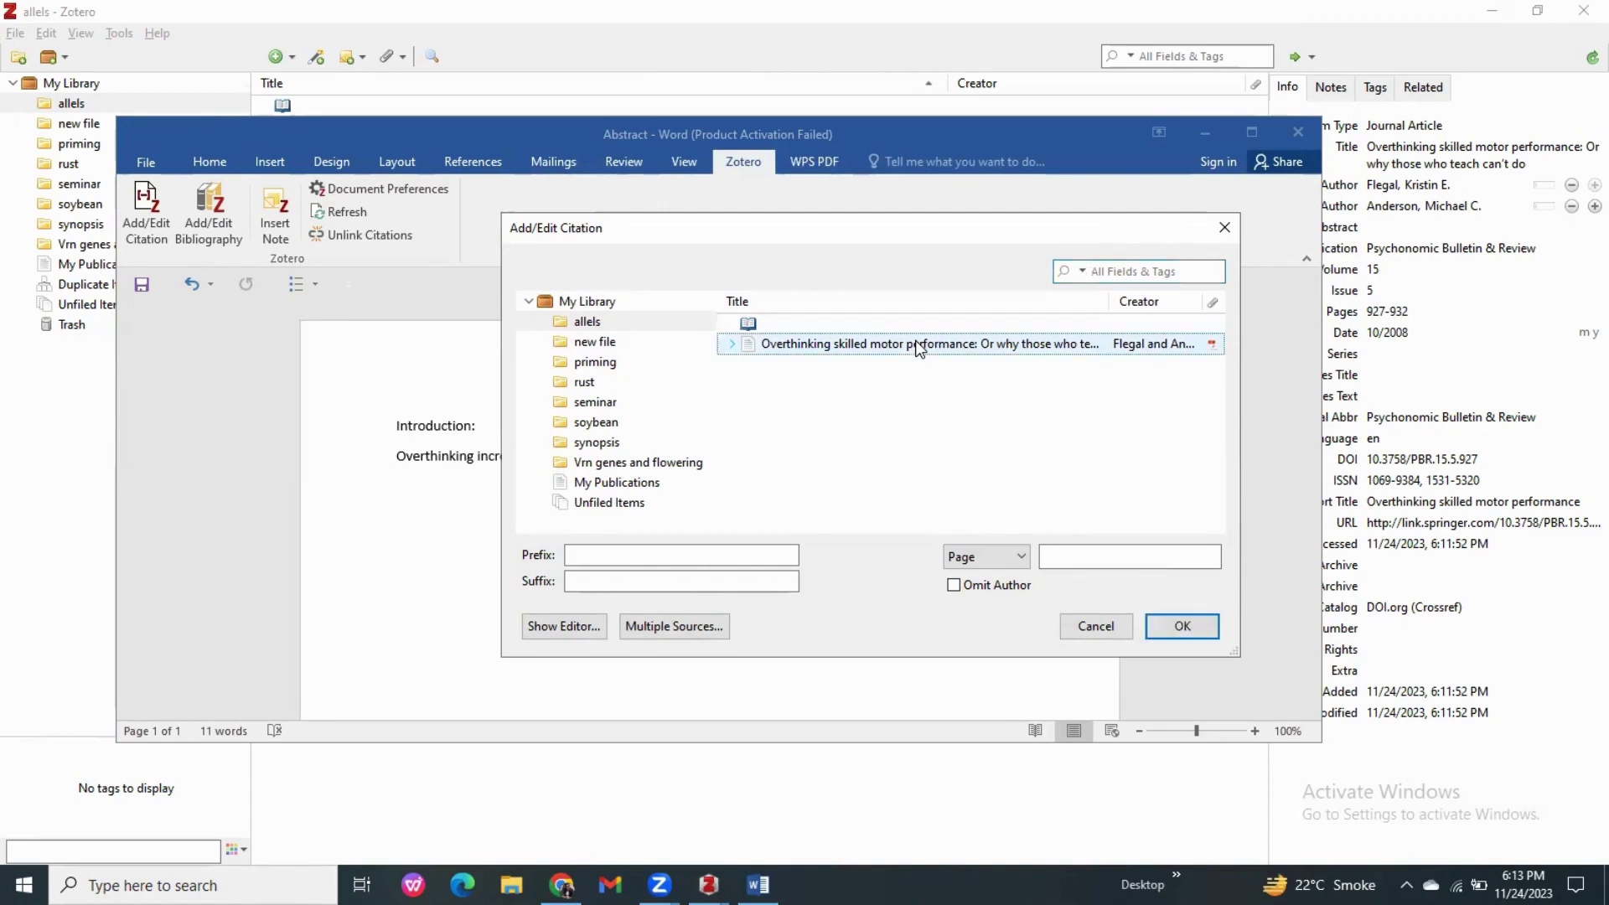
click(1182, 627)
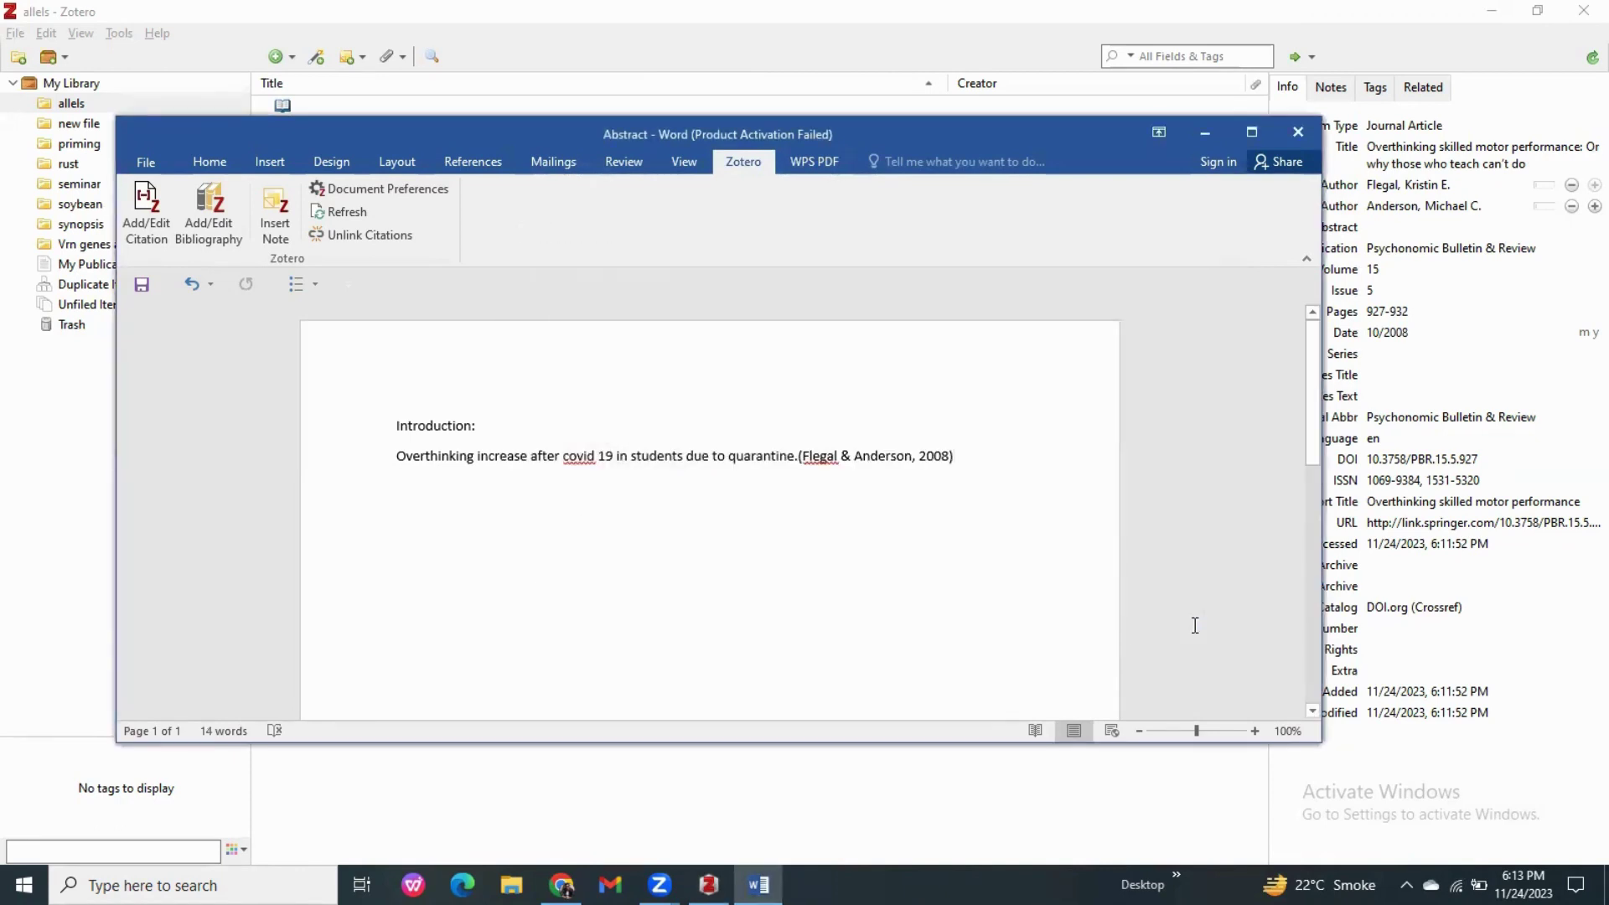
Add a "Literature cited:" heading a few lines below the Introduction sentence and insert the Zotero bibliography under it
key(Return)
key(Return)
key(Return)
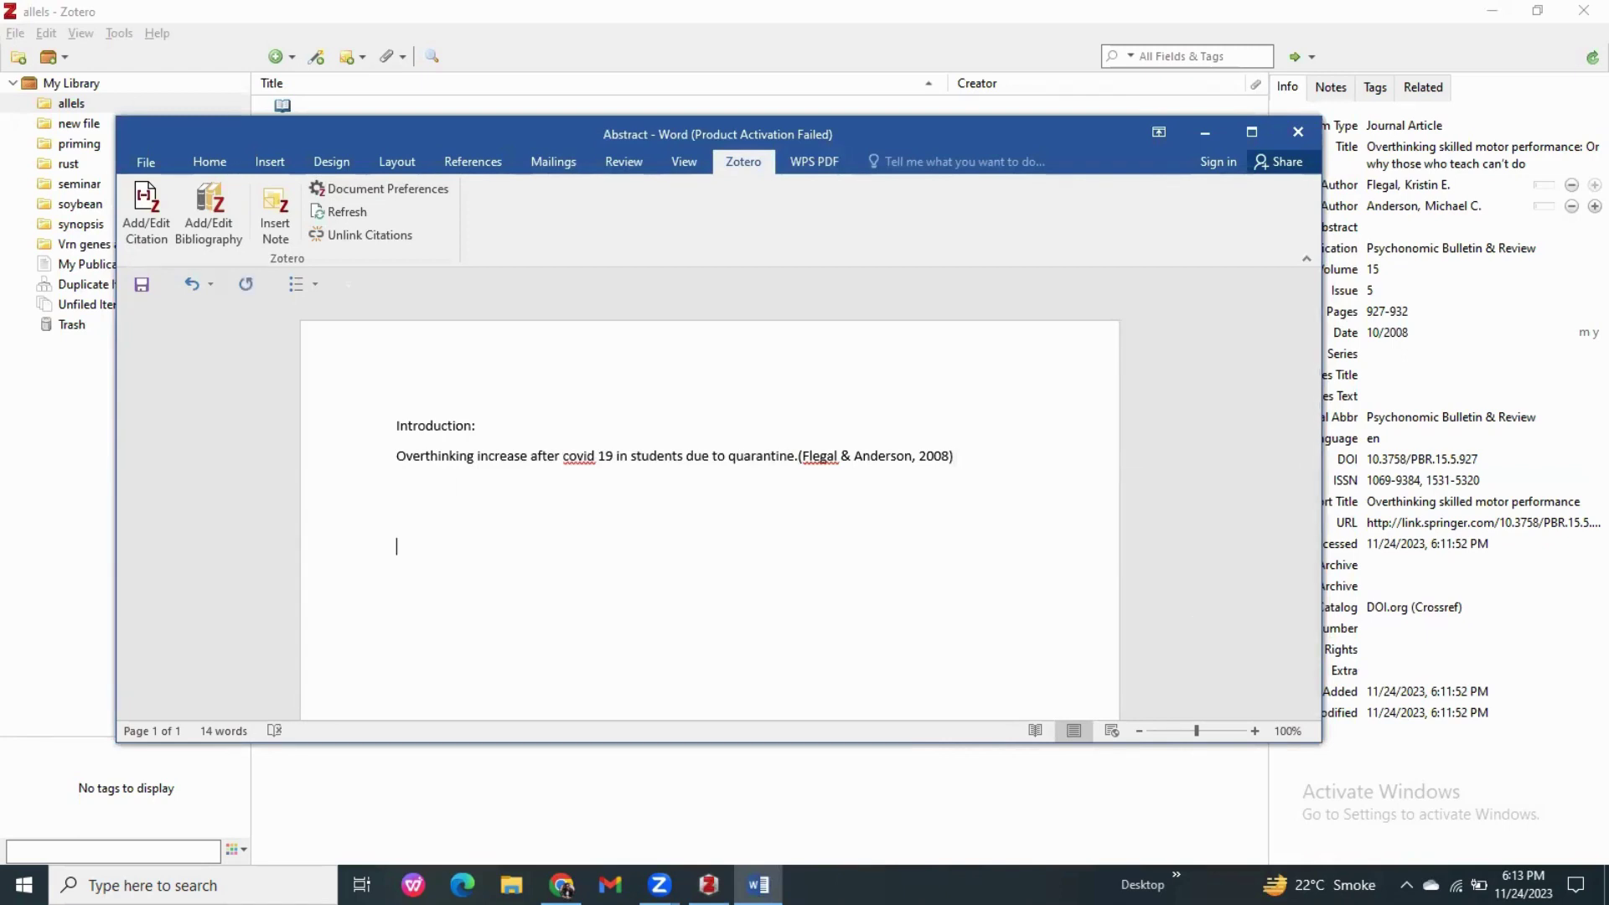
text(litr)
key(BackSpace)
text(erature cited:)
key(Return)
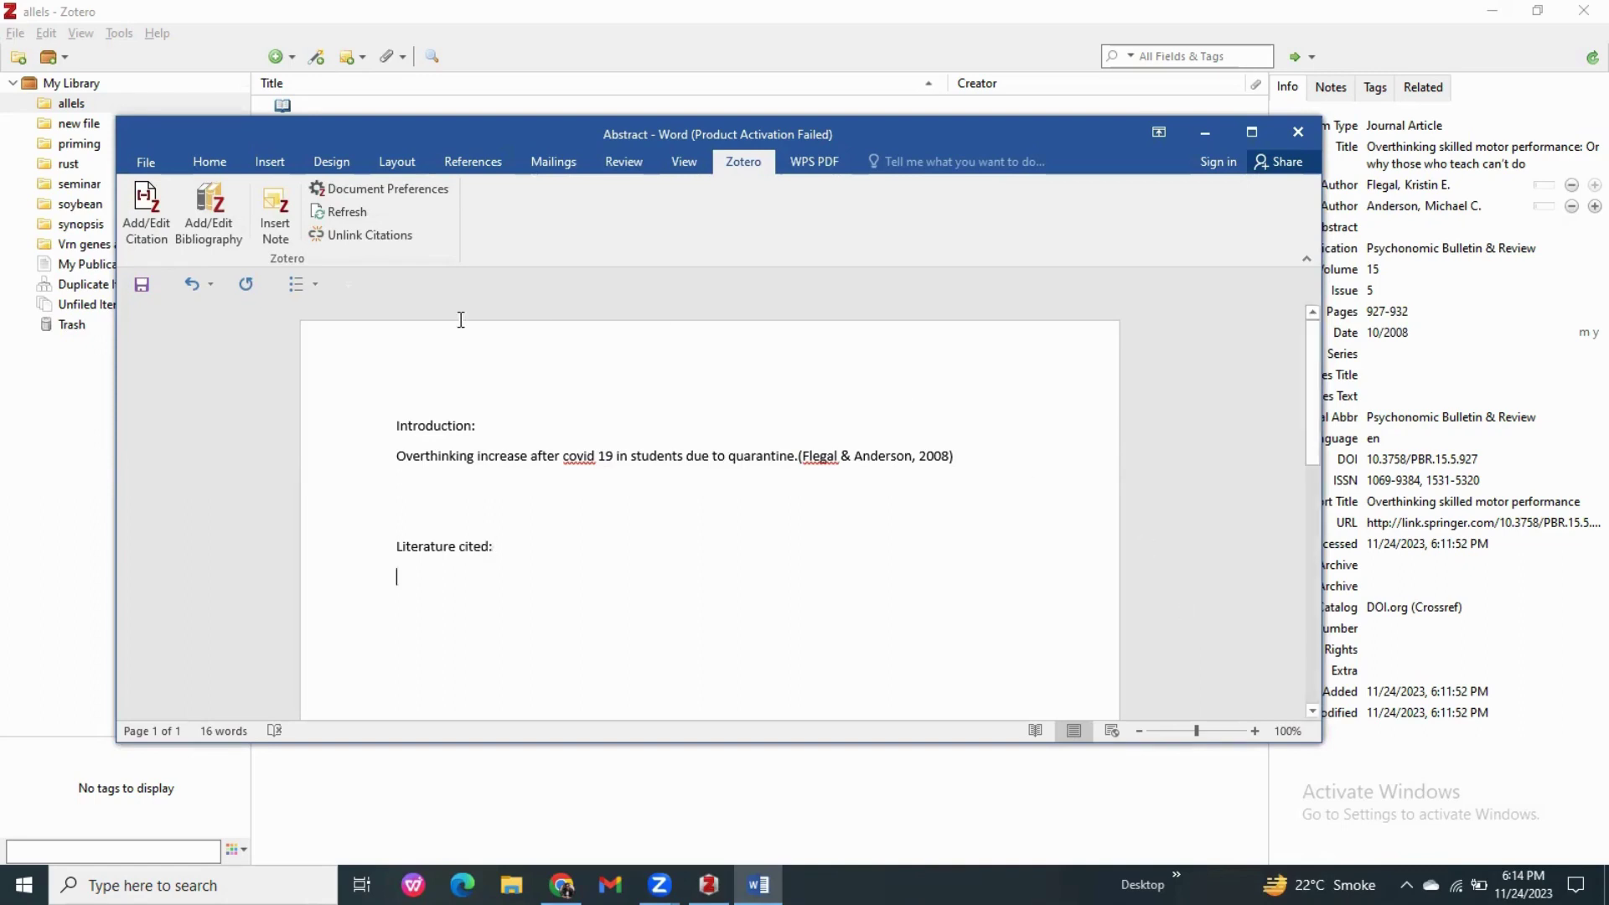
click(201, 211)
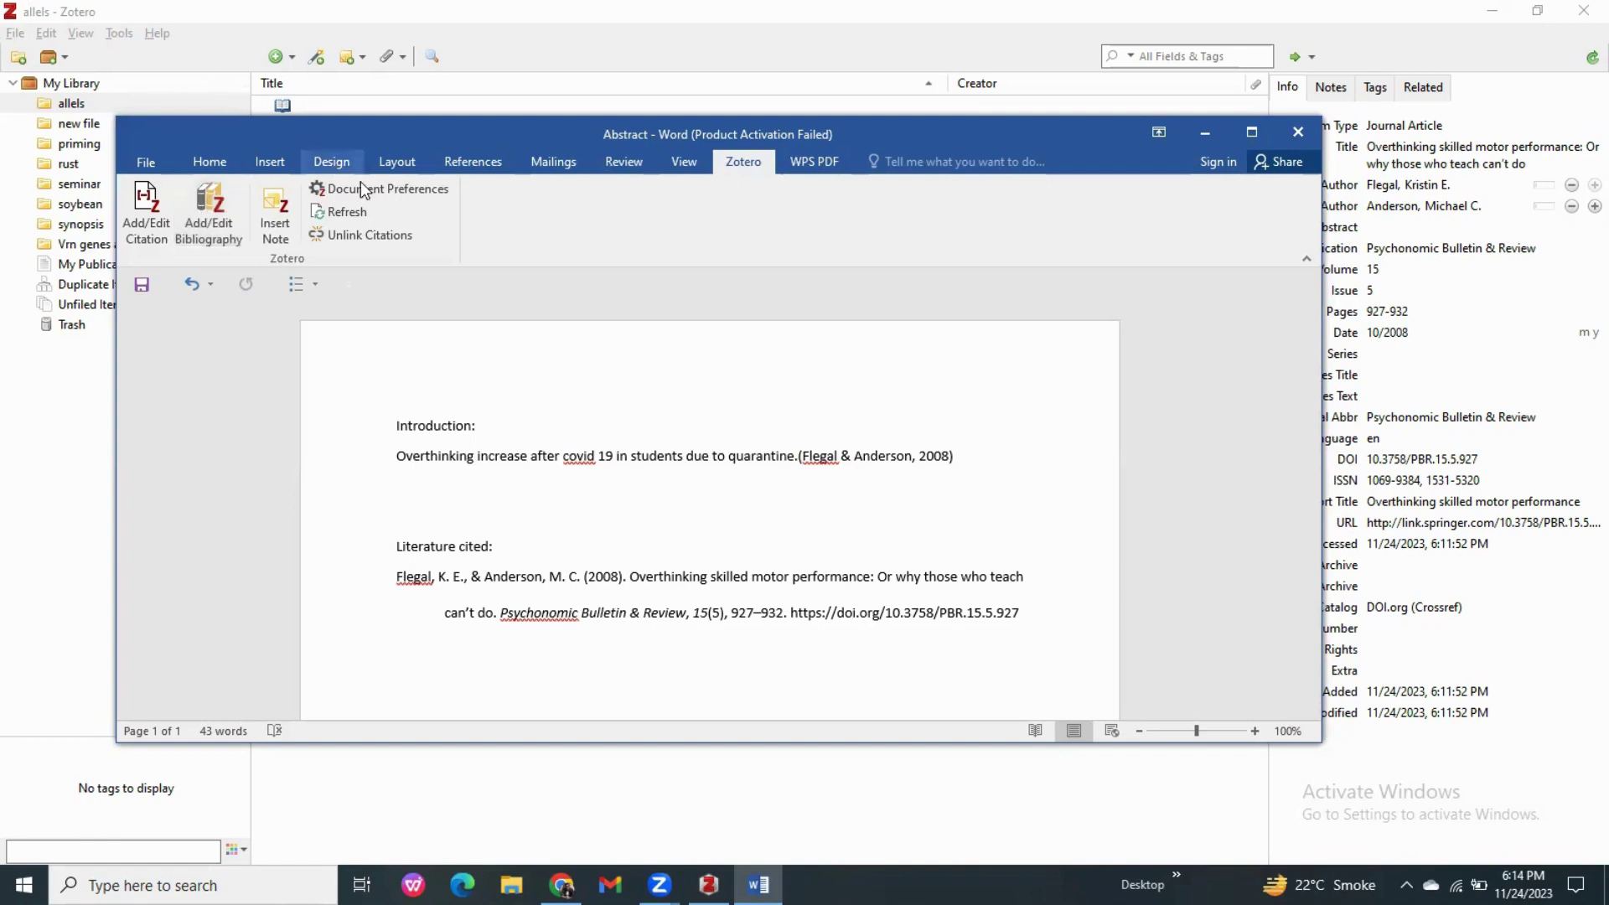
Change the document's Zotero citation style to American Medical Association 11th edition
click(959, 455)
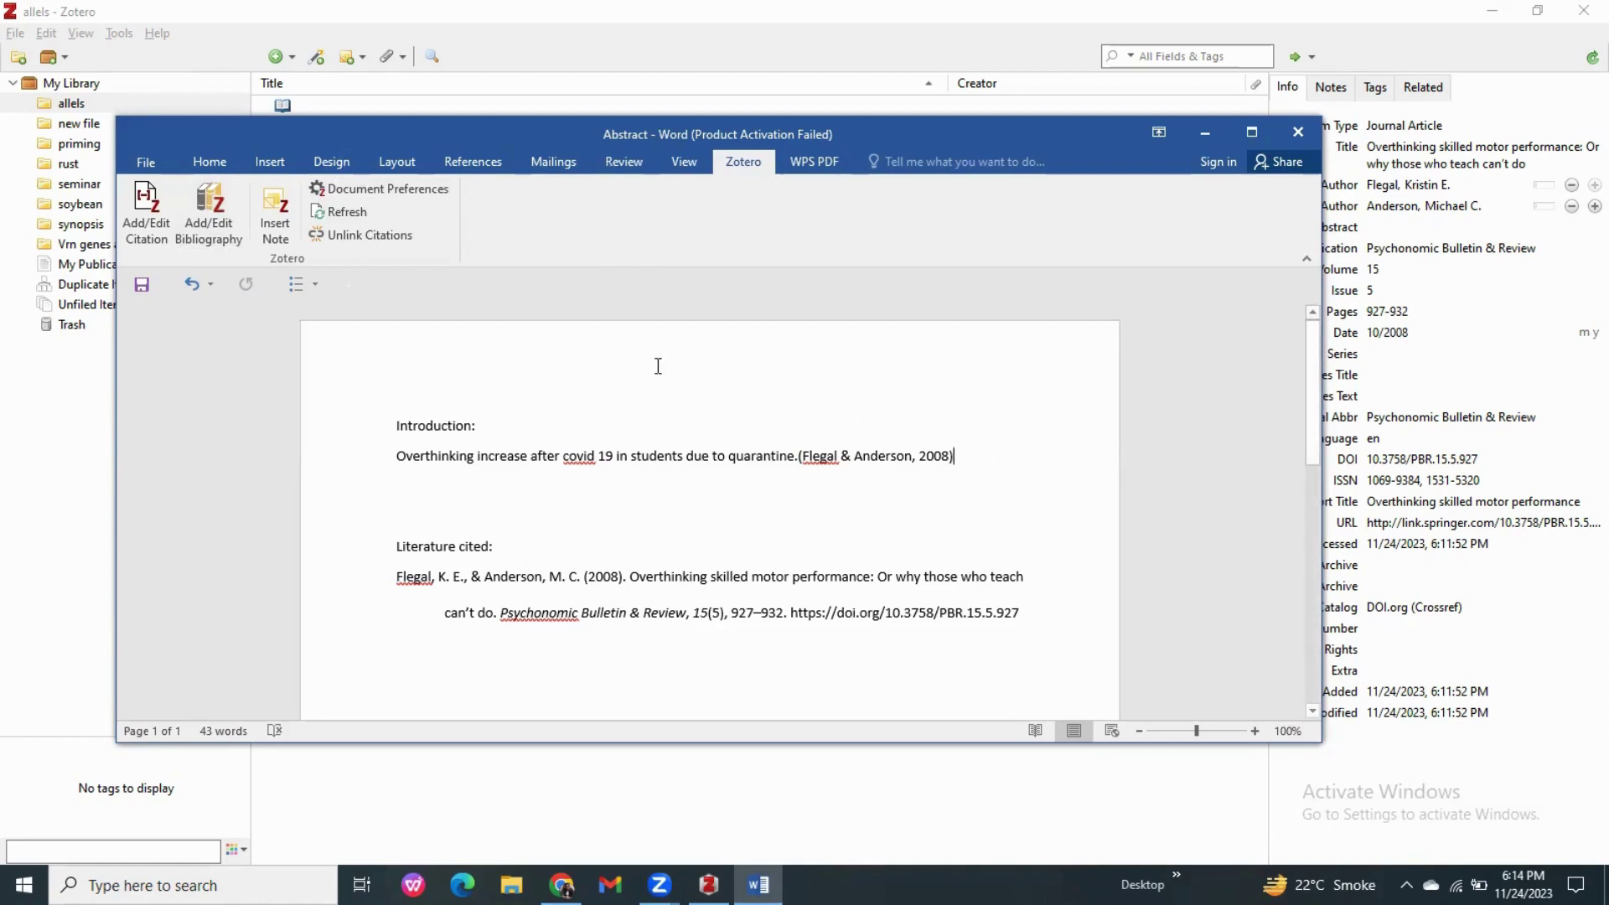
click(413, 191)
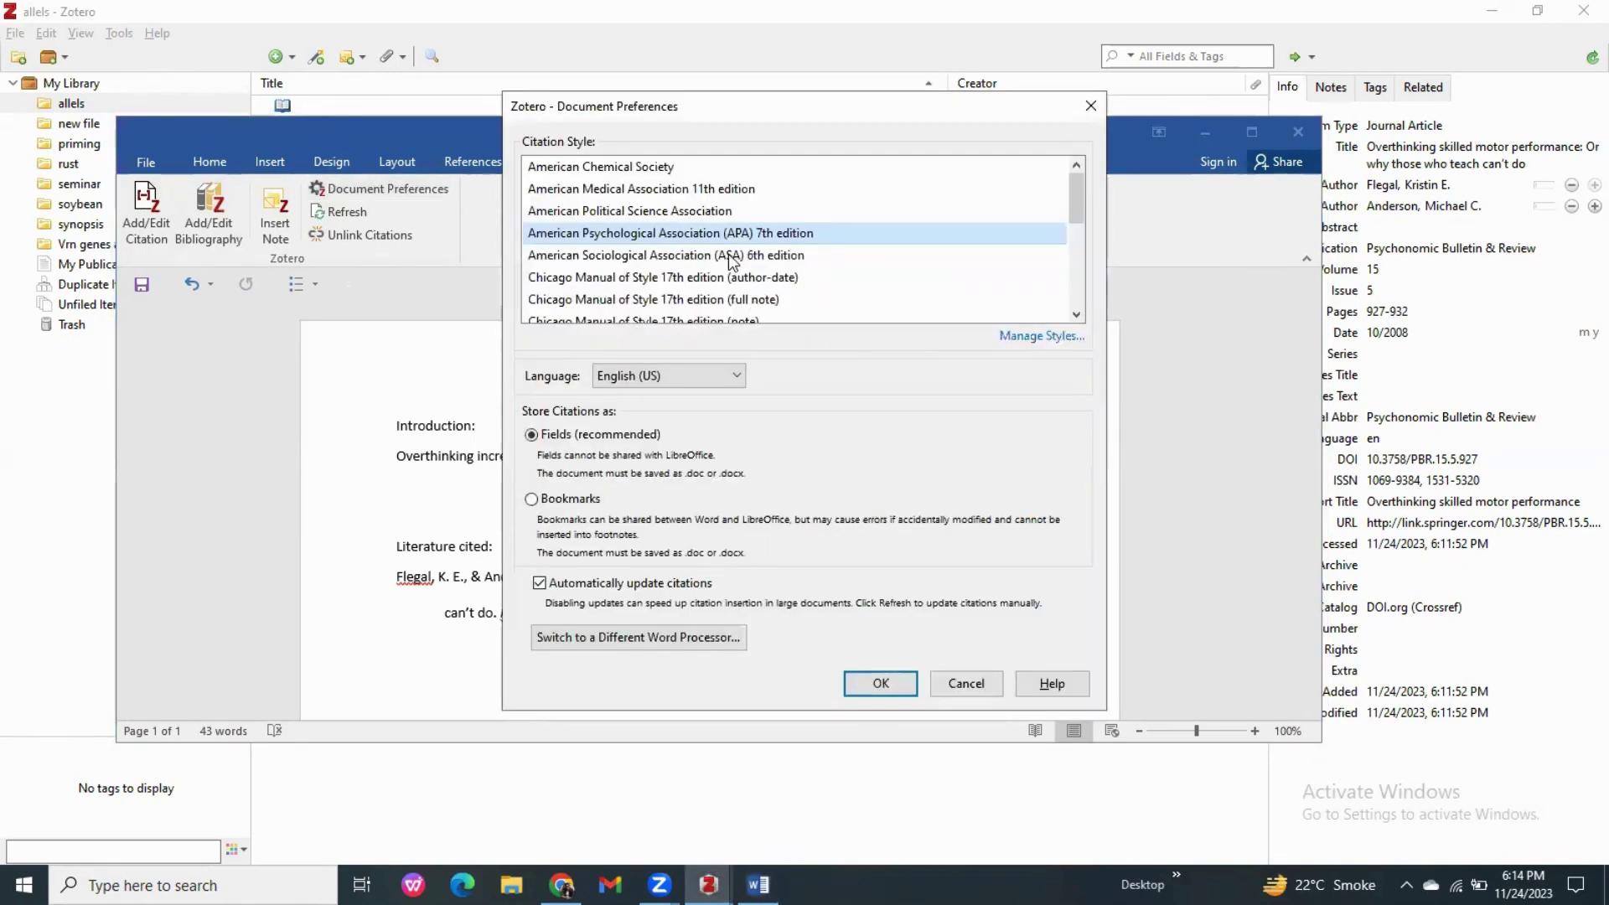
click(639, 195)
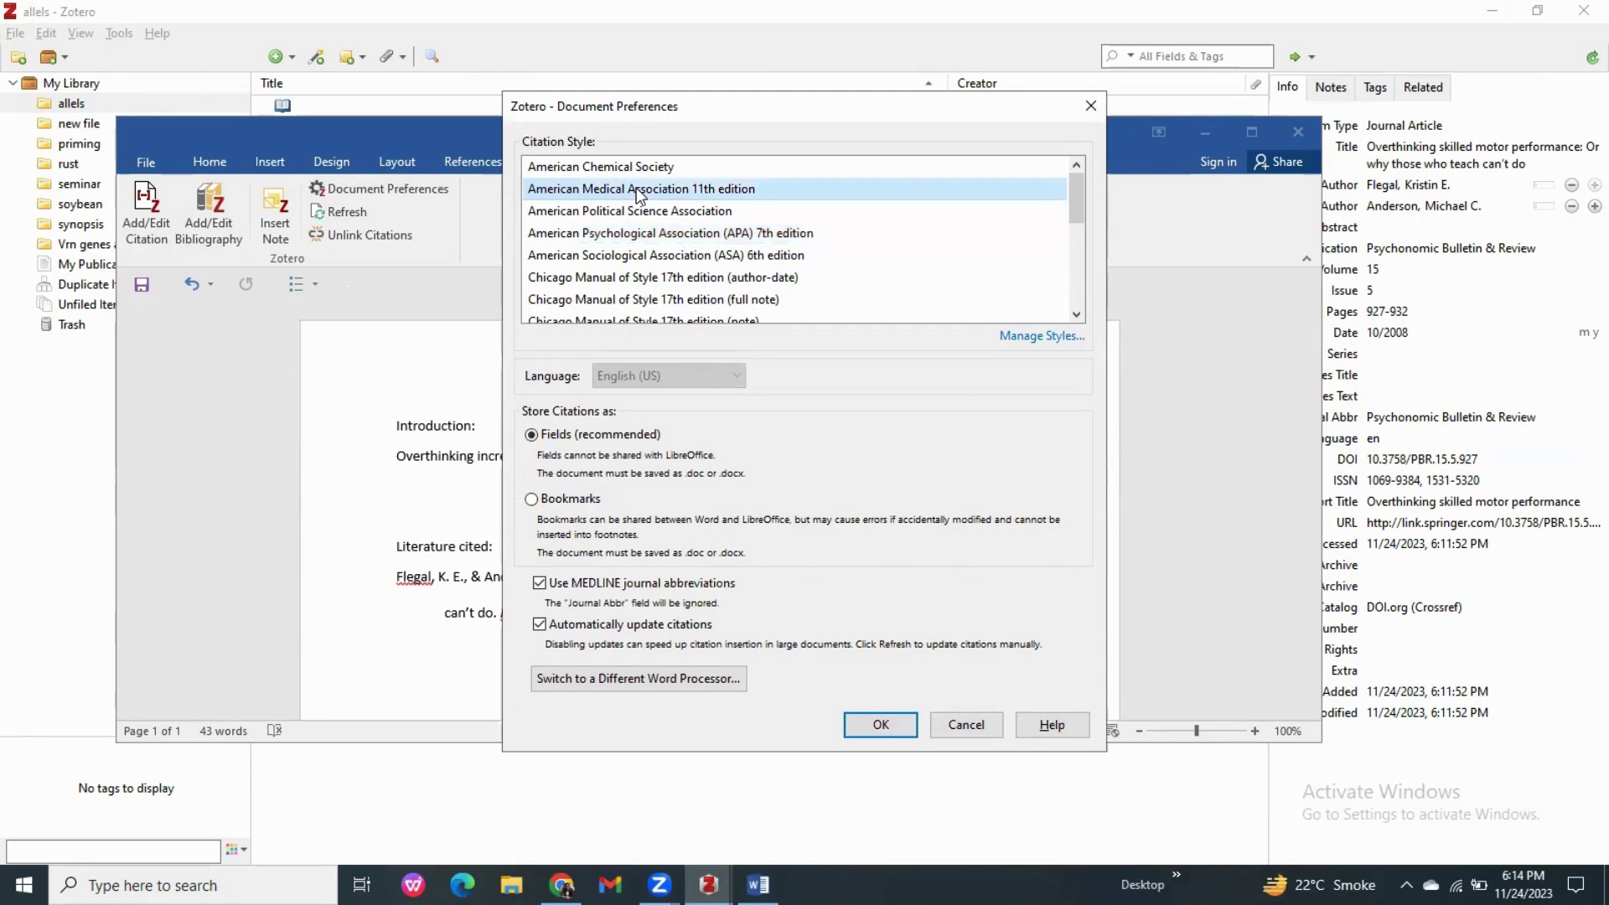
click(880, 724)
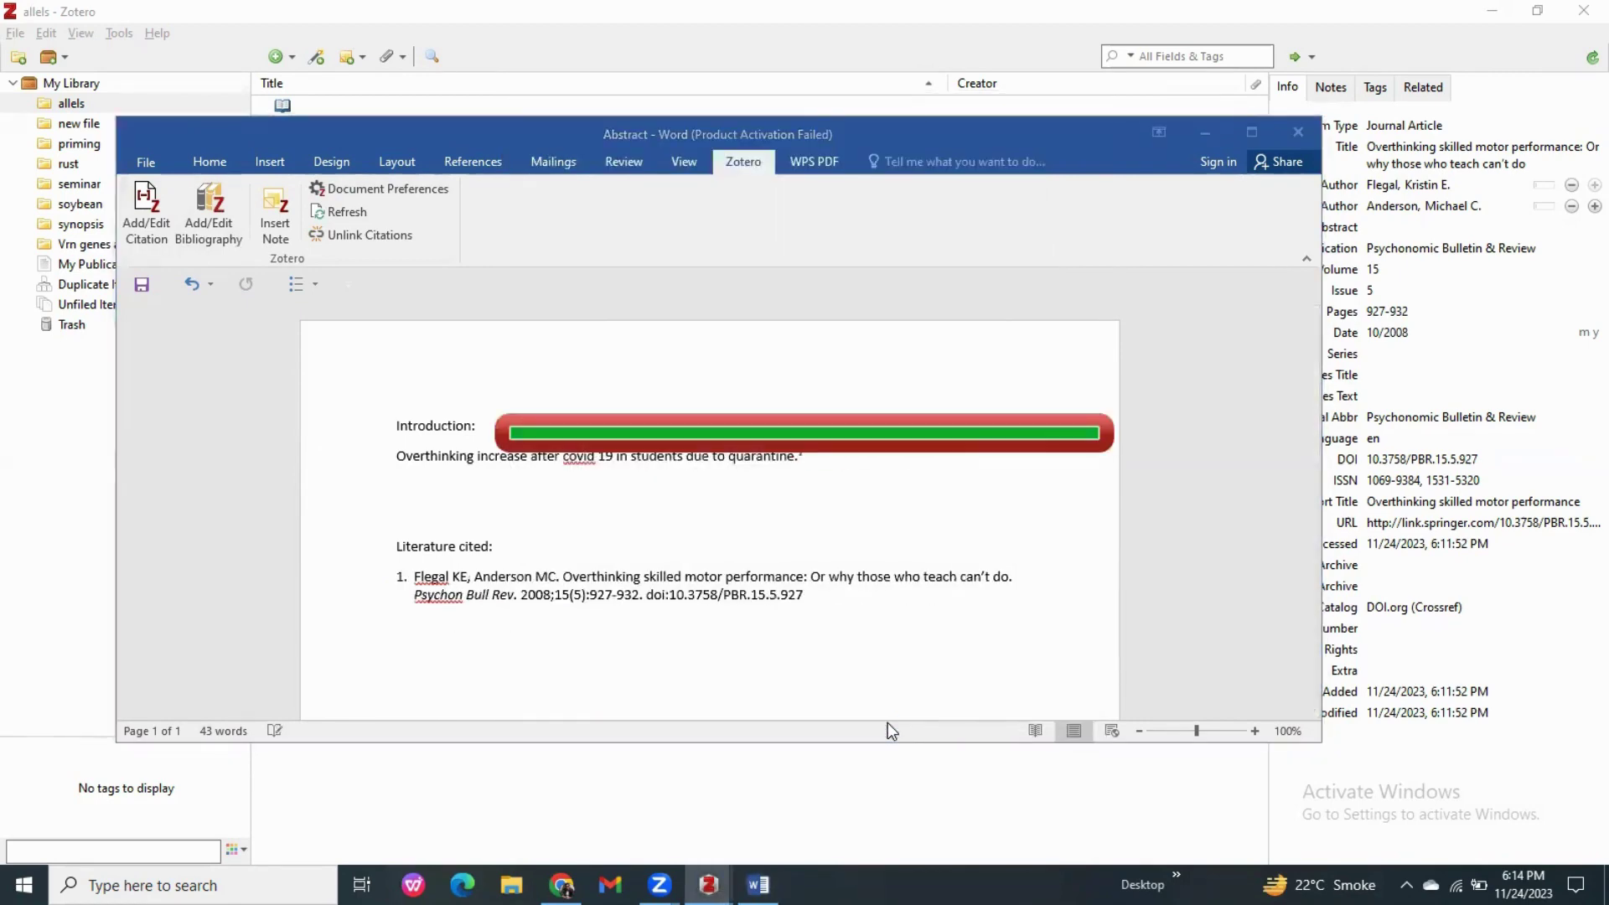